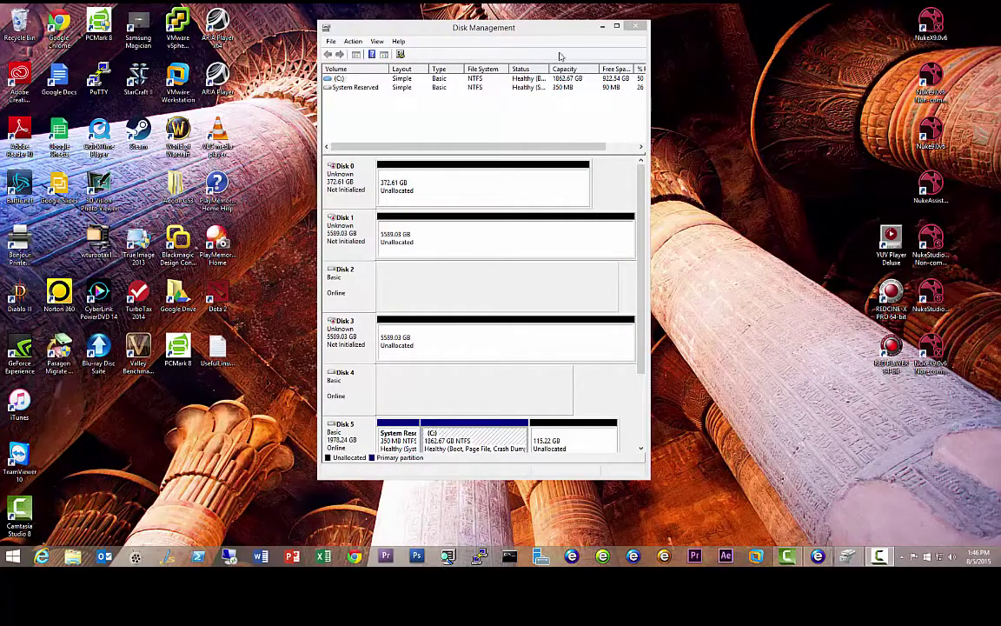
Examine the device properties of Disk 0 and Disk 1 in Disk Management
left_click_drag(503, 152, 503, 125)
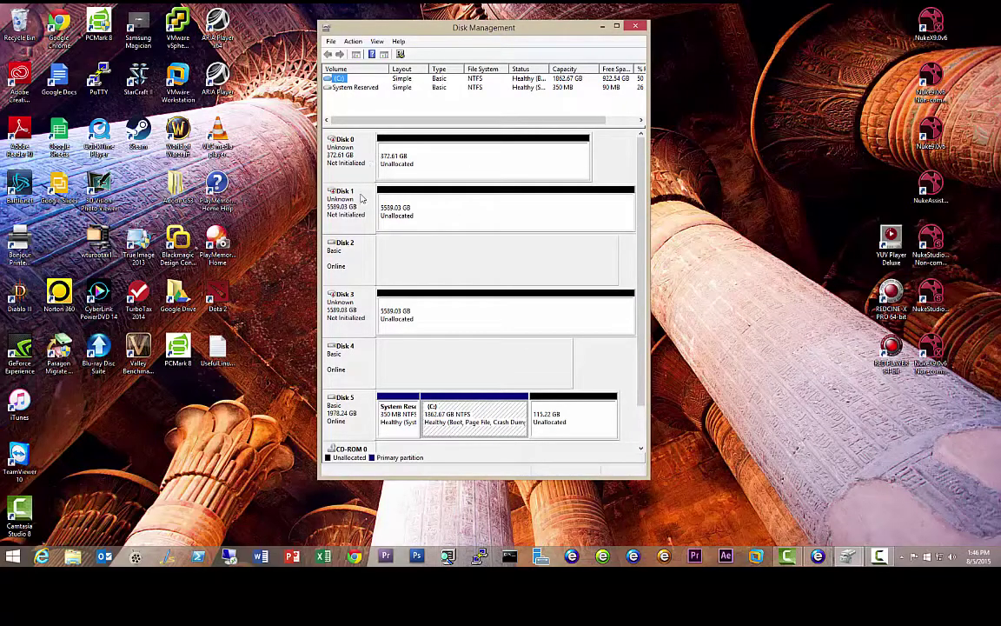
right_click(352, 163)
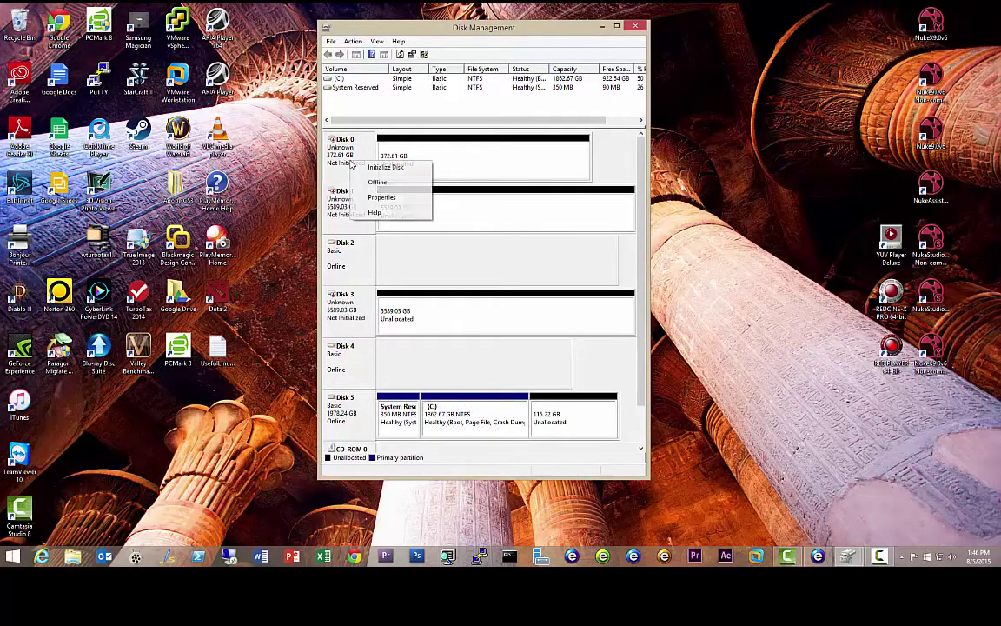
left_click(382, 197)
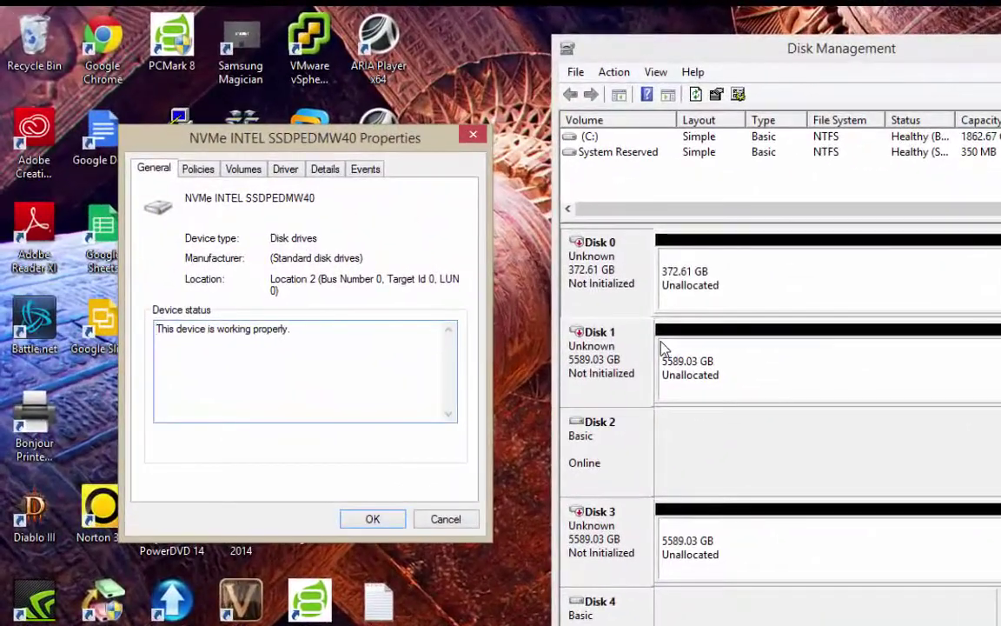
left_click(448, 520)
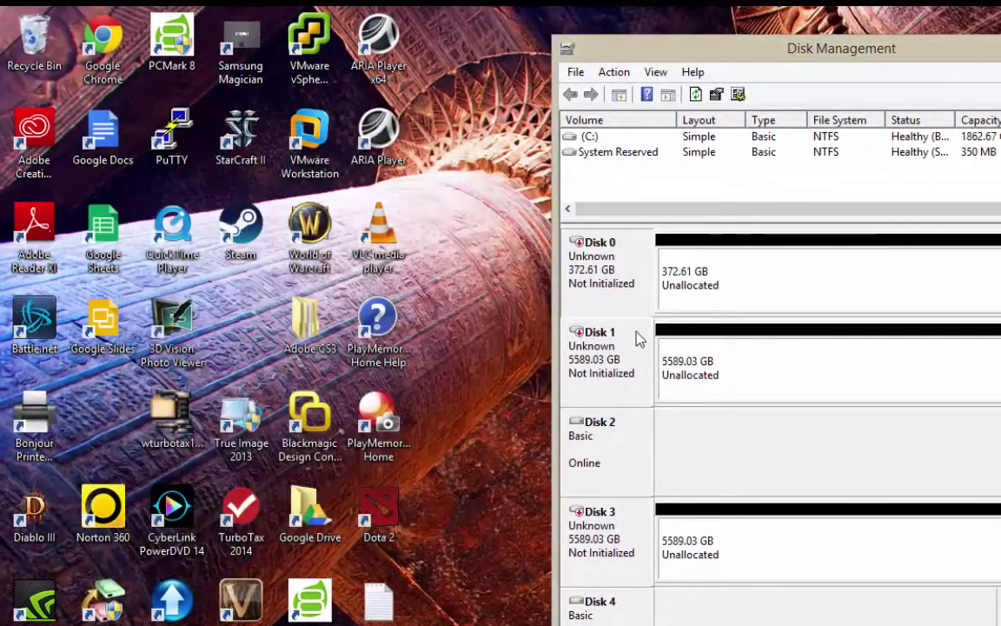
right_click(623, 357)
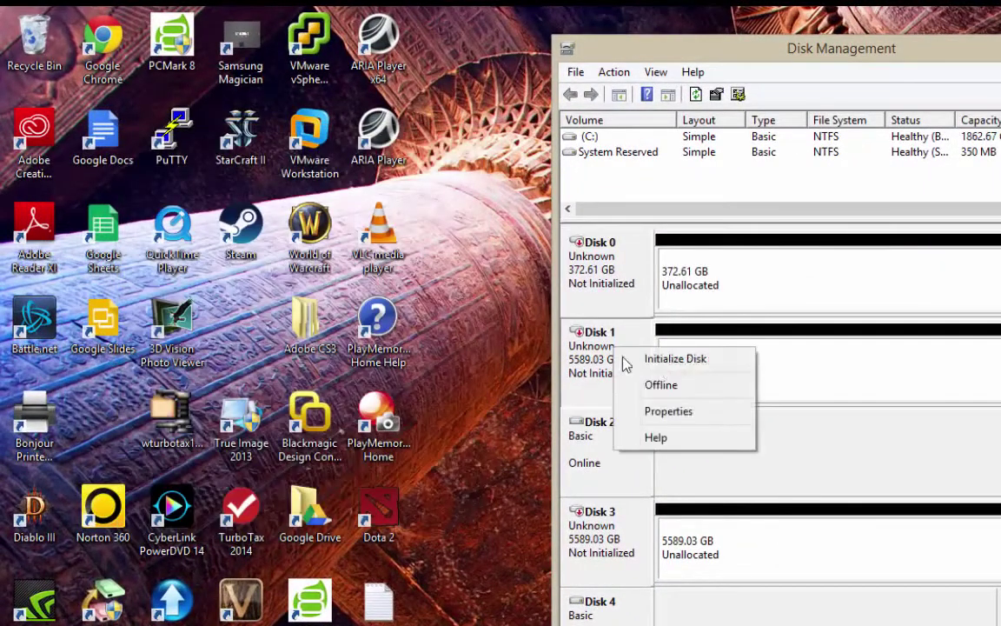
left_click(669, 414)
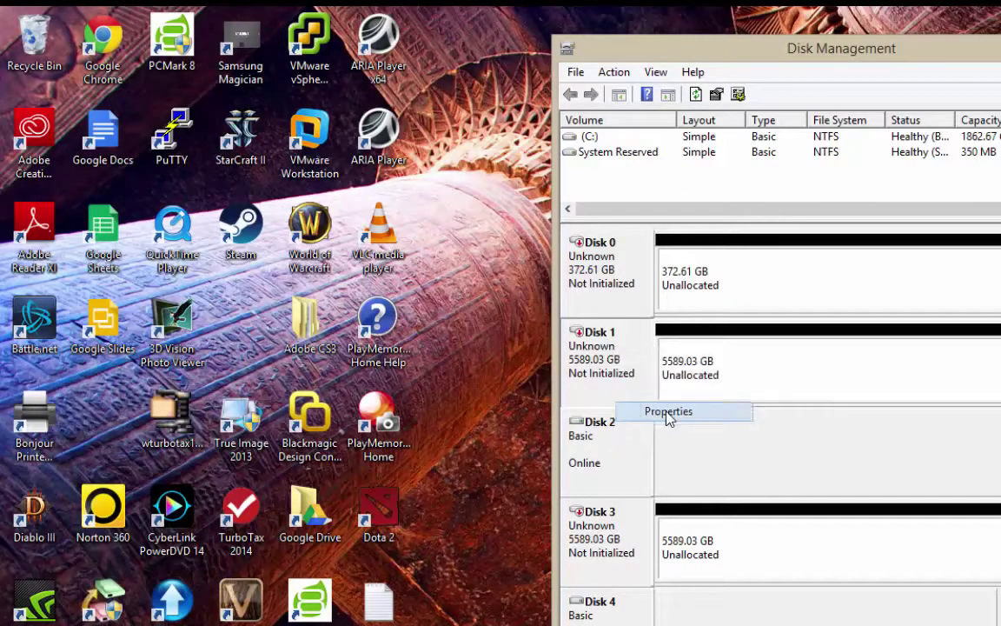
left_click(468, 543)
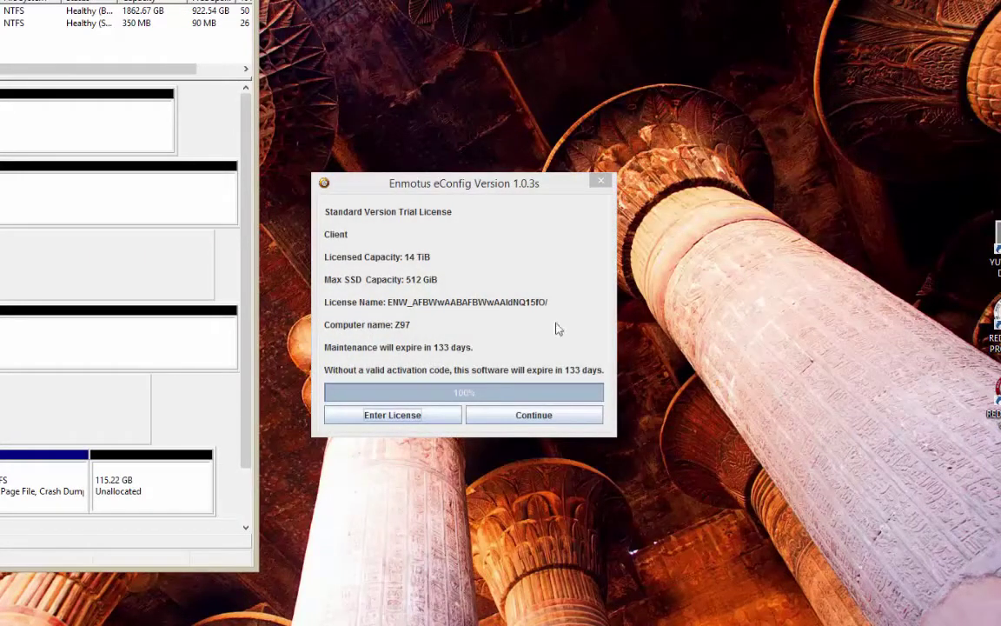
Create a data FuzeDrive in the Enmotus wizard, with Drive0 as the fast drive and Drive1 as the slow drive
left_click(555, 416)
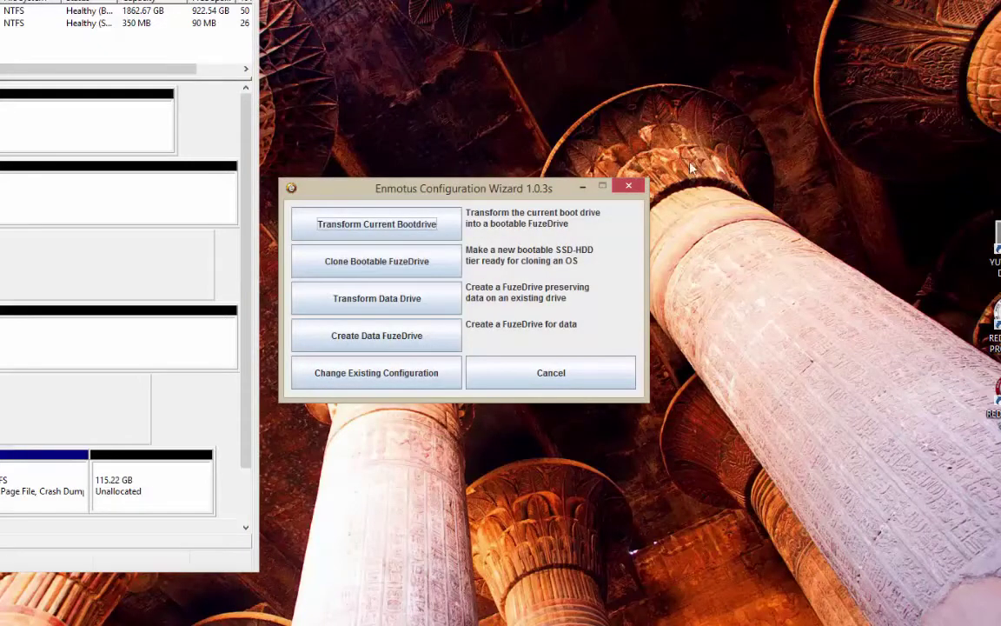
left_click(359, 339)
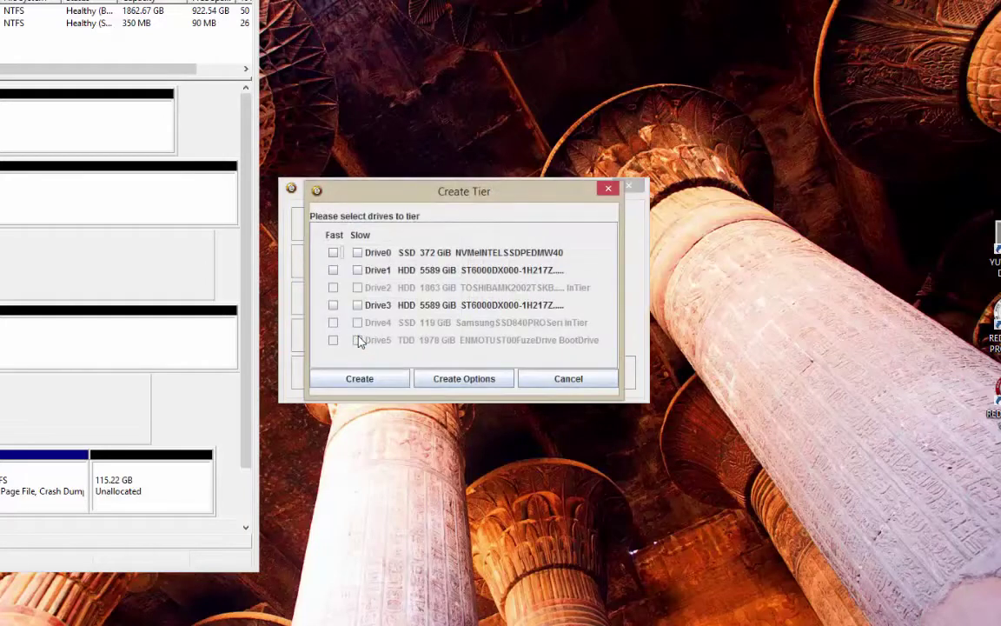
left_click(334, 253)
left_click(357, 271)
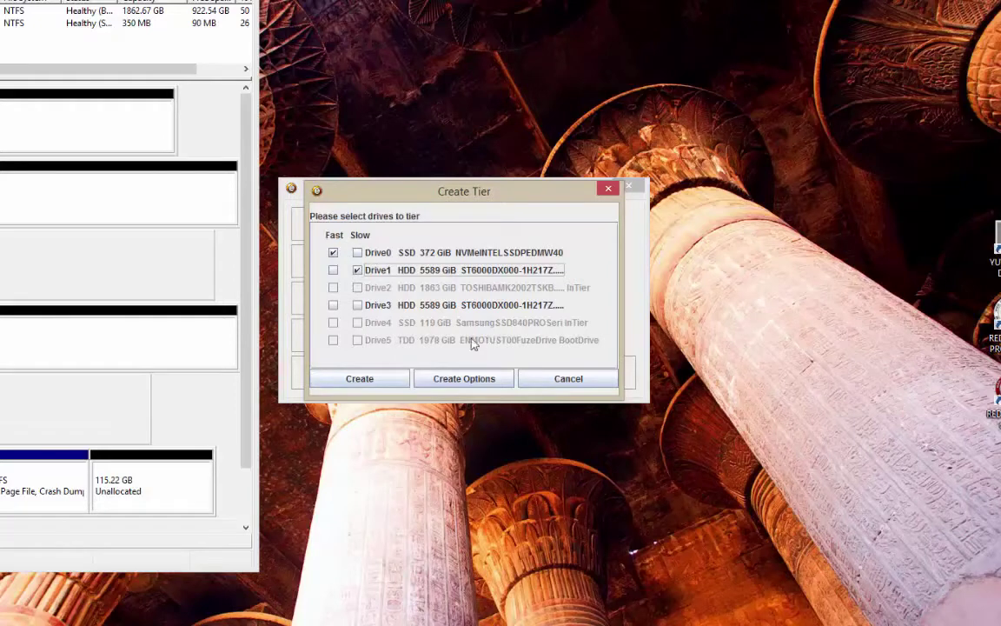
left_click(366, 383)
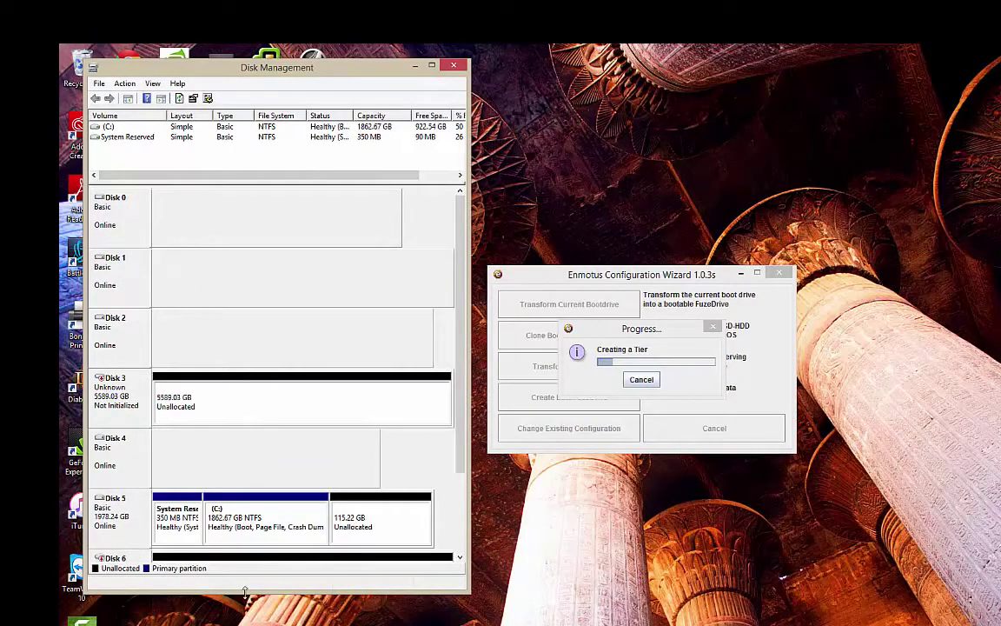
left_click_drag(222, 593, 221, 625)
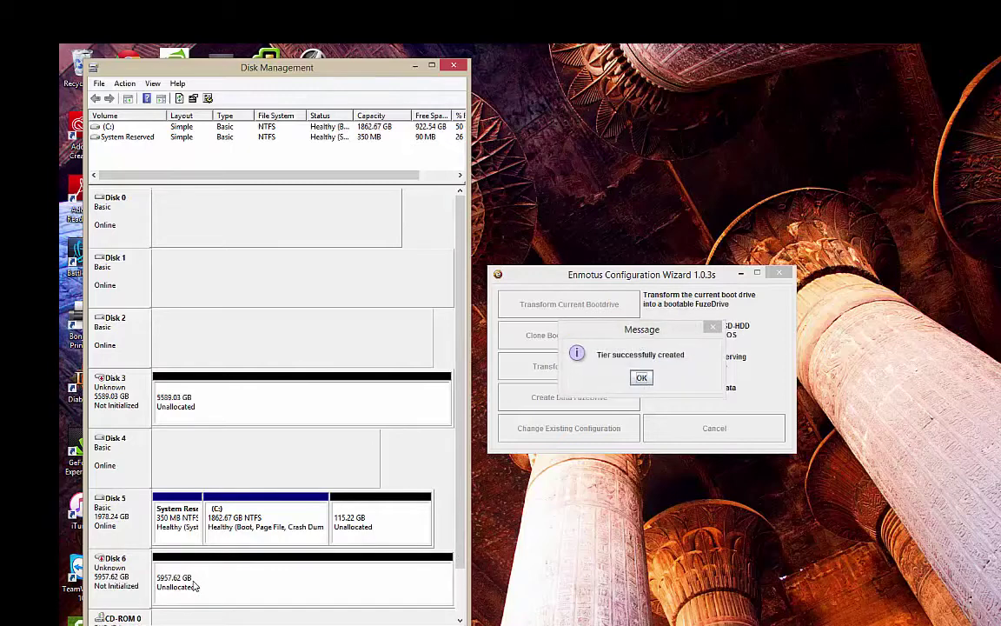
left_click(641, 378)
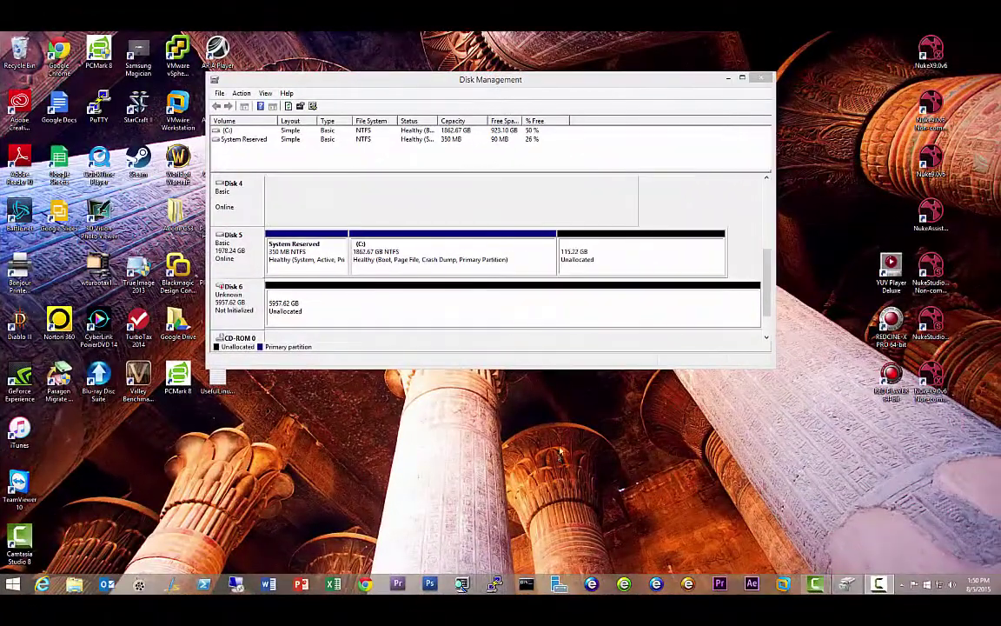
Examine the device properties of the newly created Disk 6
right_click(231, 303)
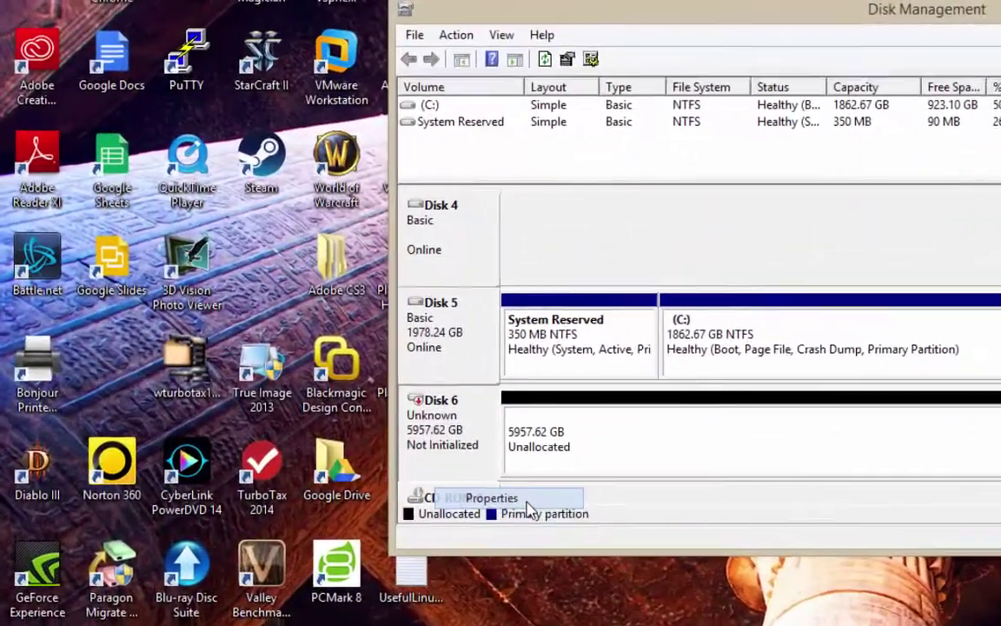
left_click(382, 416)
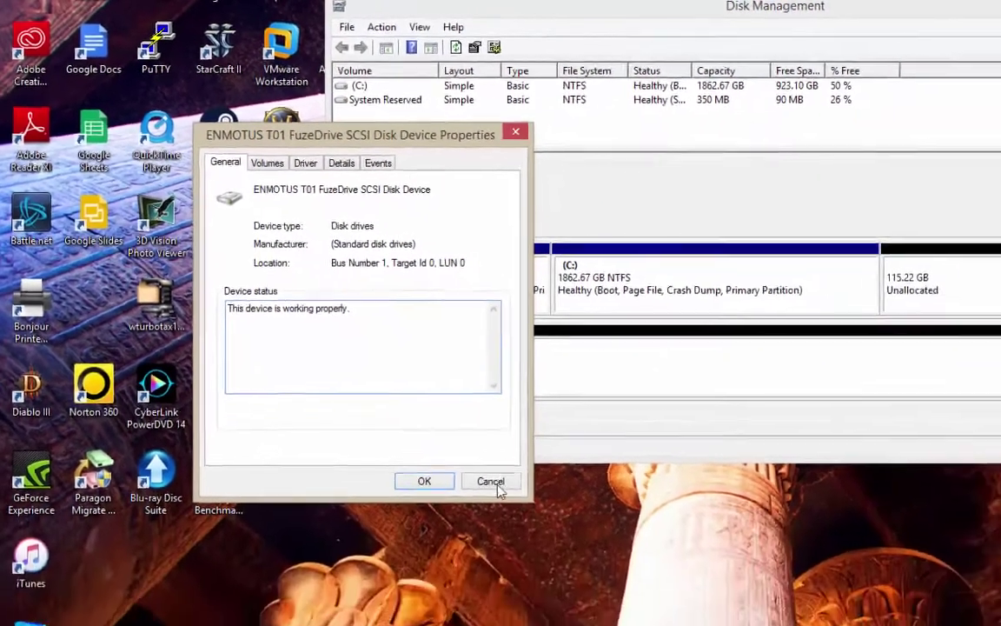
Open eLiveMonitor and move its window so that the Disk 6 label in Disk Management stays uncovered
left_click(596, 584)
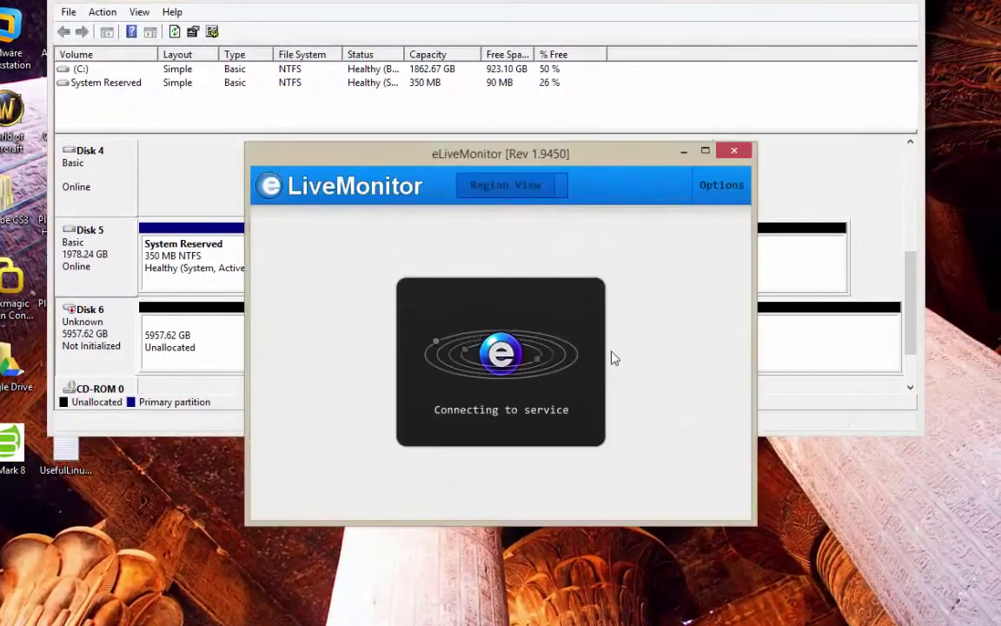
left_click(510, 8)
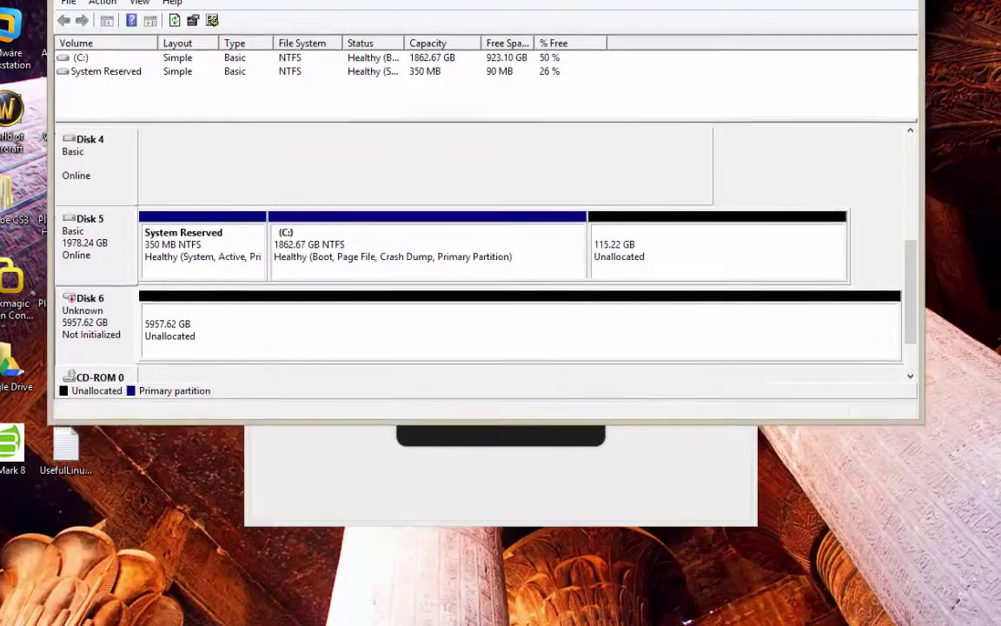
left_click(672, 447)
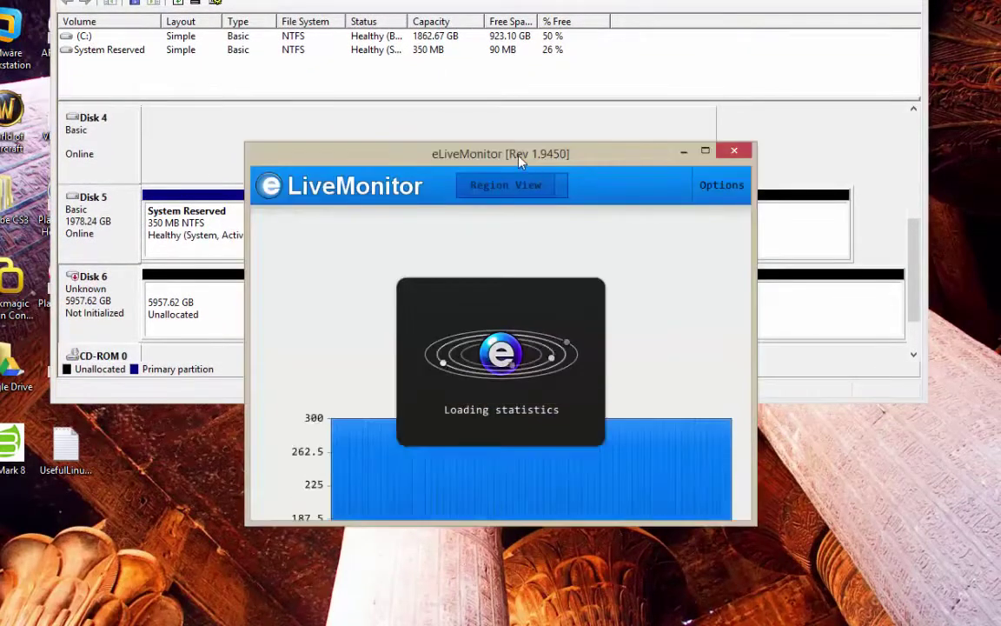
left_click_drag(520, 160, 341, 275)
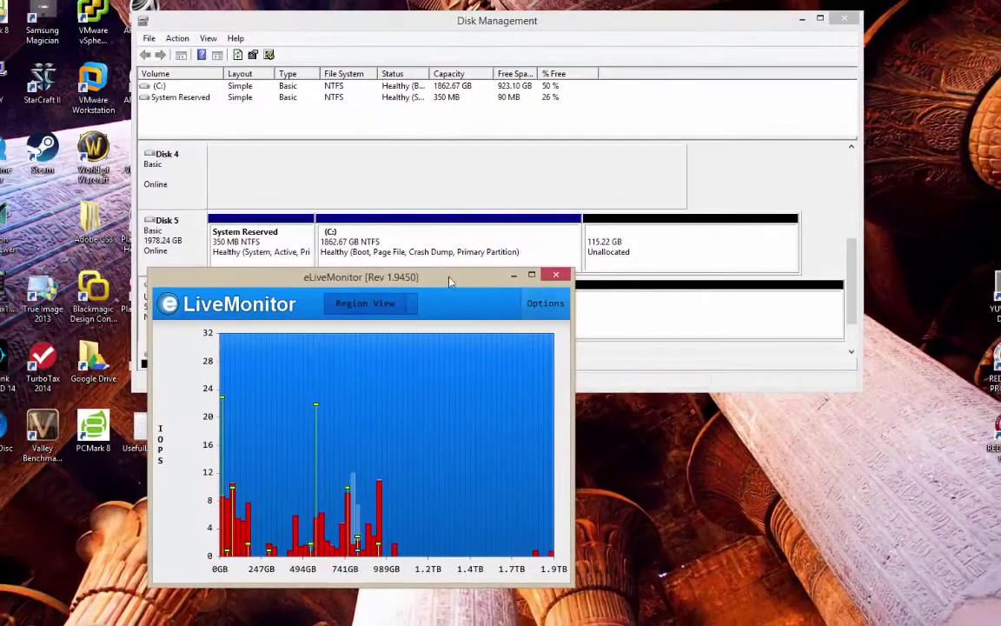
left_click_drag(450, 281, 595, 327)
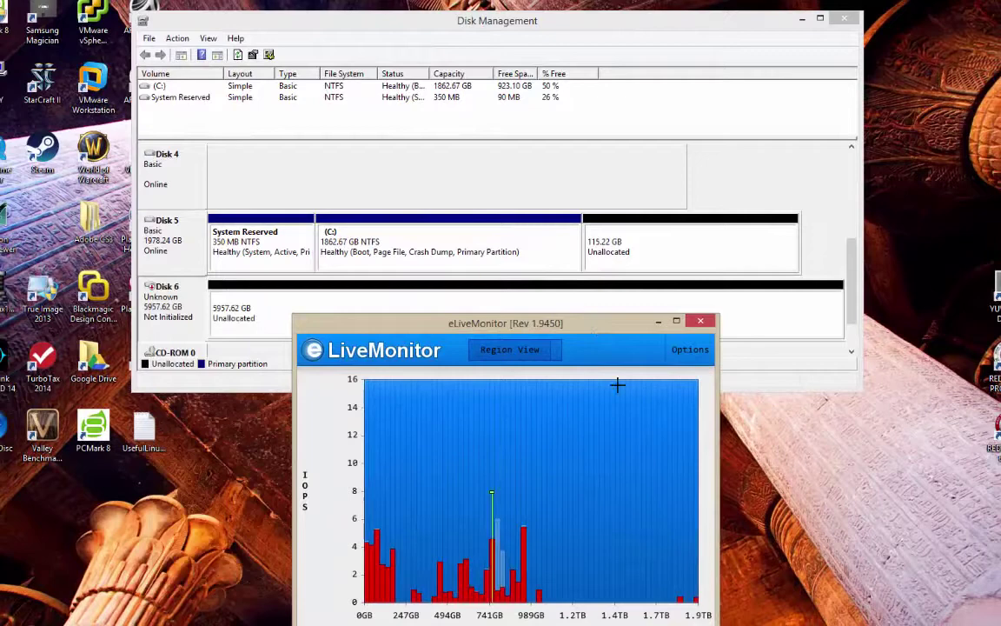
Set the monitored device in eLiveMonitor to T01 FuzeDrive
left_click(690, 349)
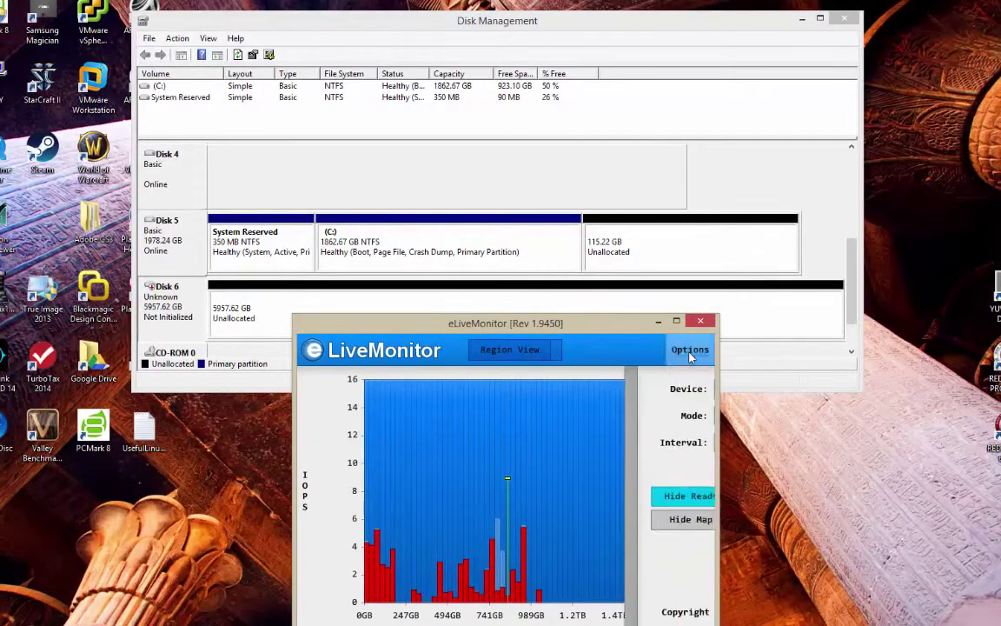
left_click(698, 388)
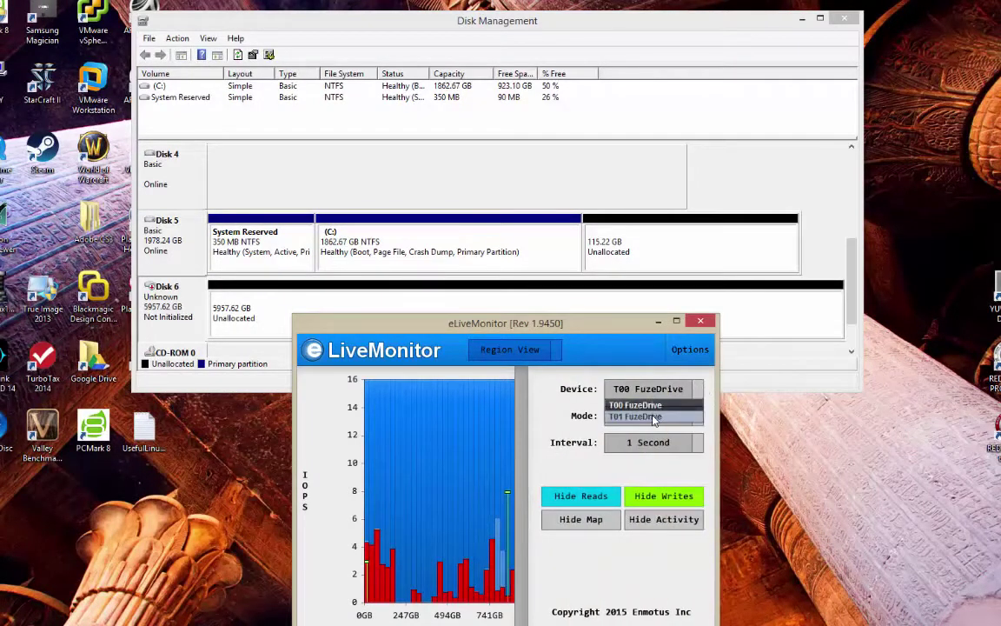
left_click(655, 418)
left_click(688, 358)
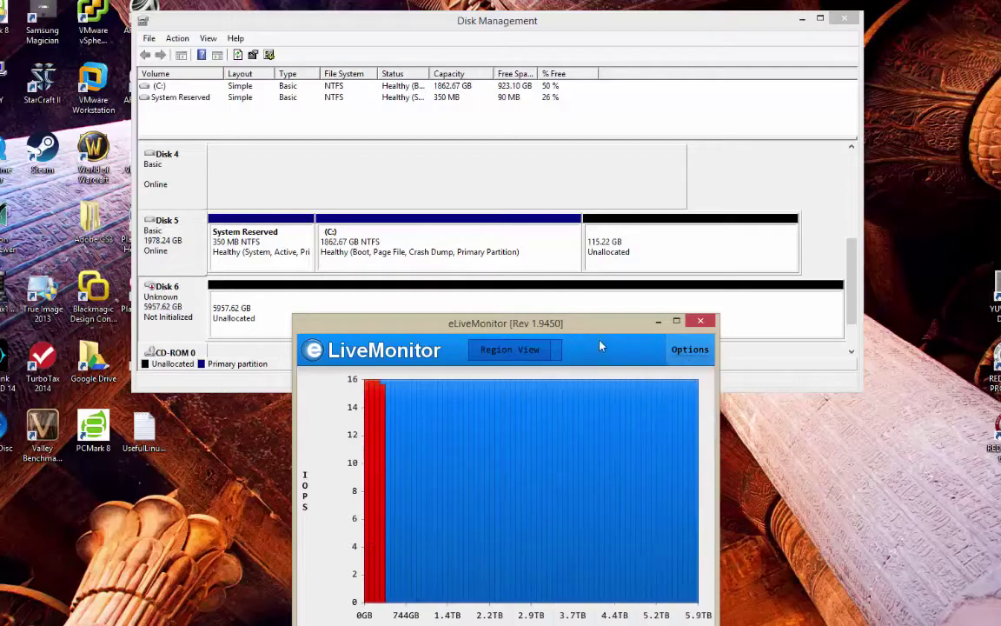
Arrange the eLiveMonitor window above Disk Management and widen it
left_click_drag(597, 329, 524, 219)
mouse_move(582, 452)
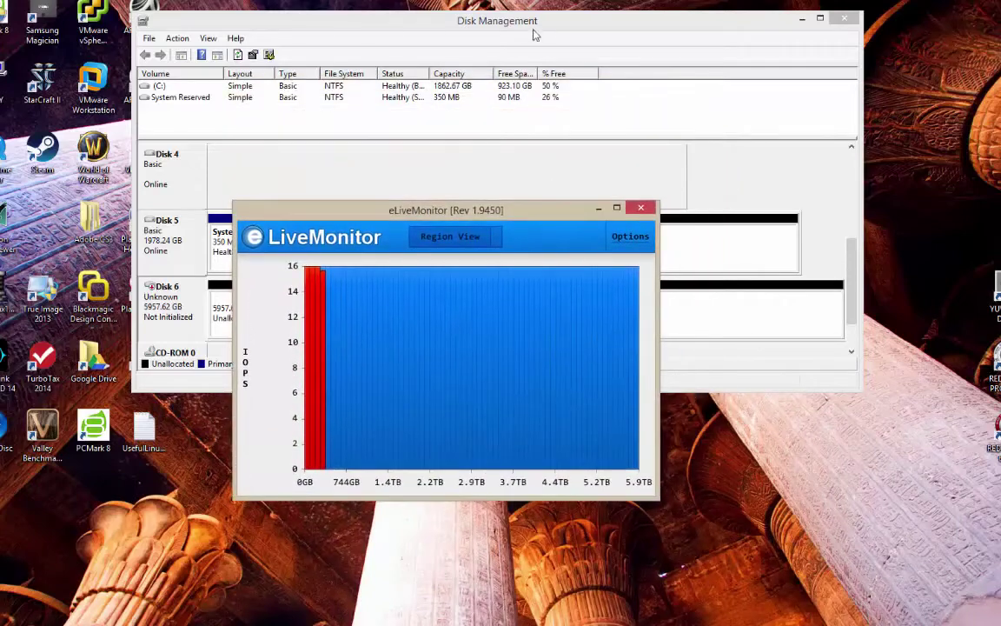
left_click_drag(520, 26, 516, 293)
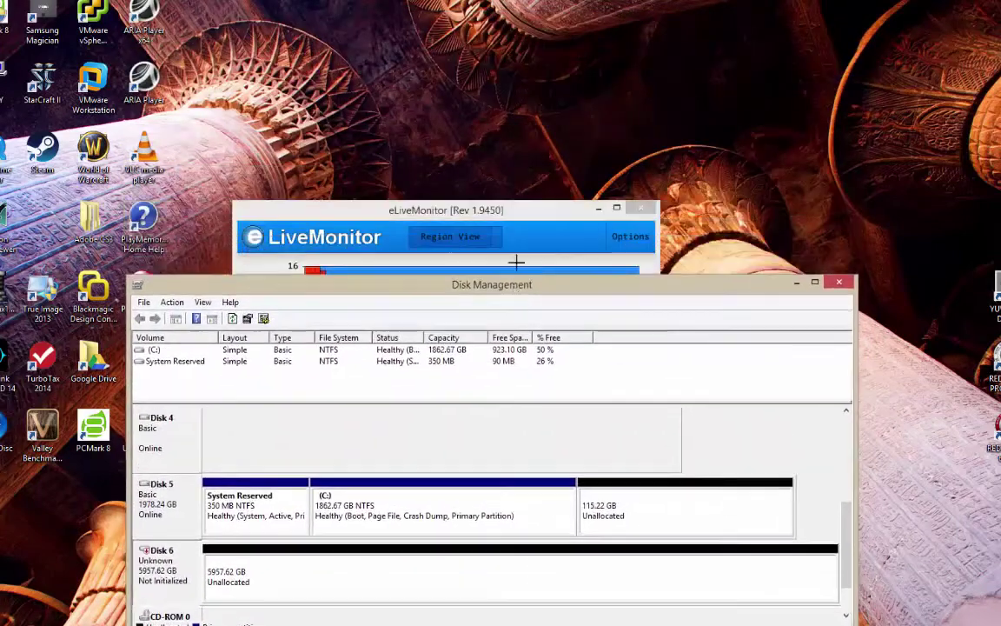
left_click_drag(462, 209, 522, 39)
mouse_move(386, 228)
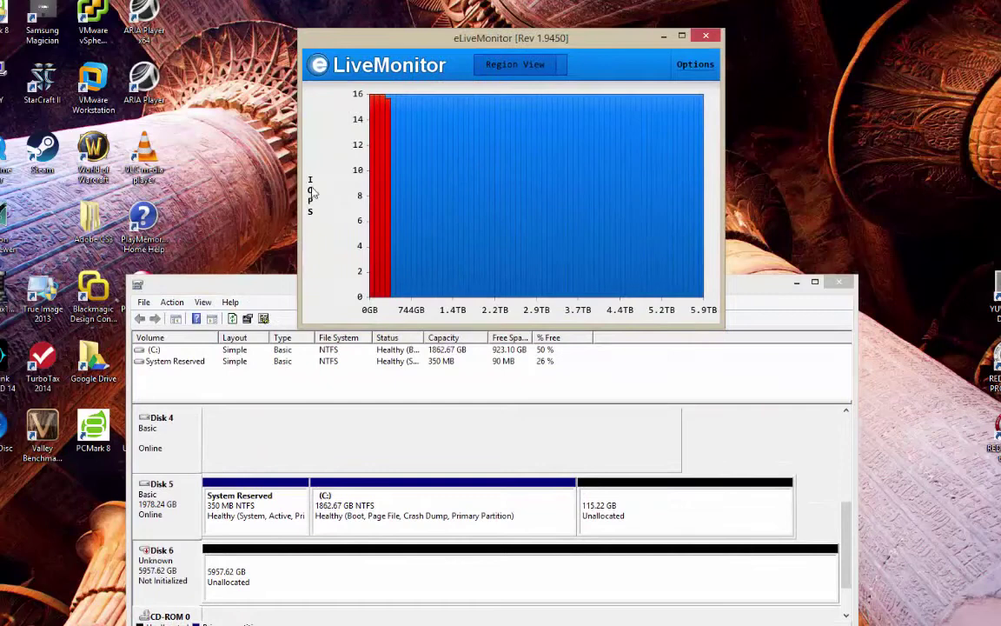
left_click_drag(298, 183, 143, 193)
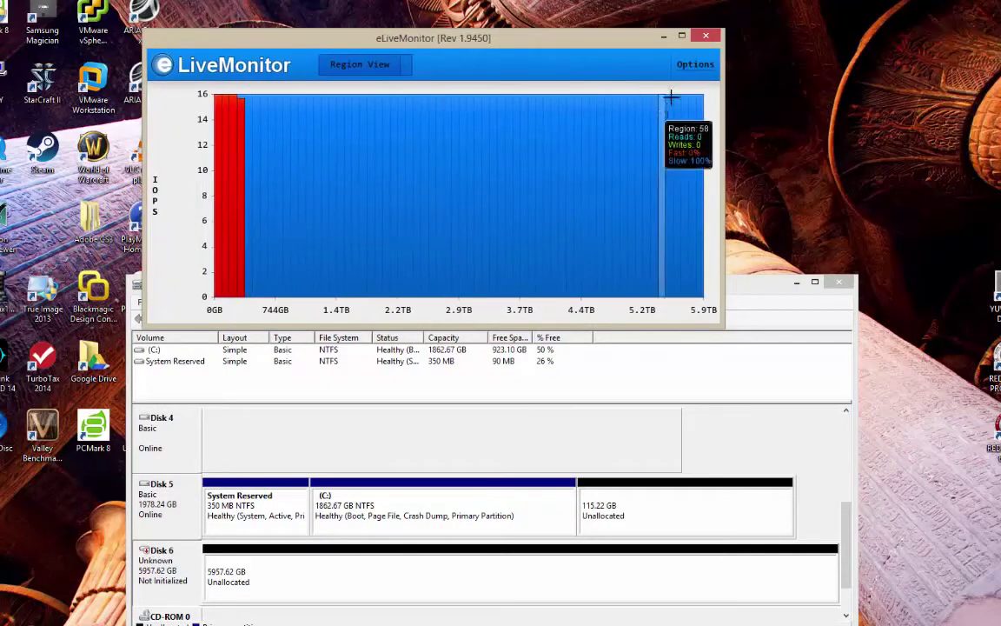
Change the eLiveMonitor graph mode to MBPS and hide the options again
left_click(693, 63)
left_click(704, 136)
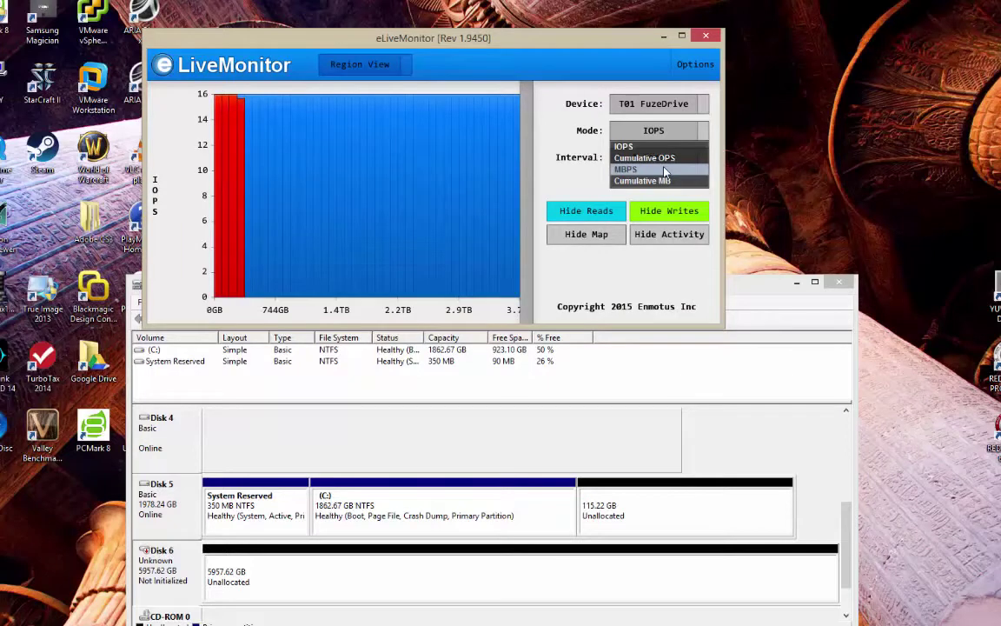
left_click(665, 170)
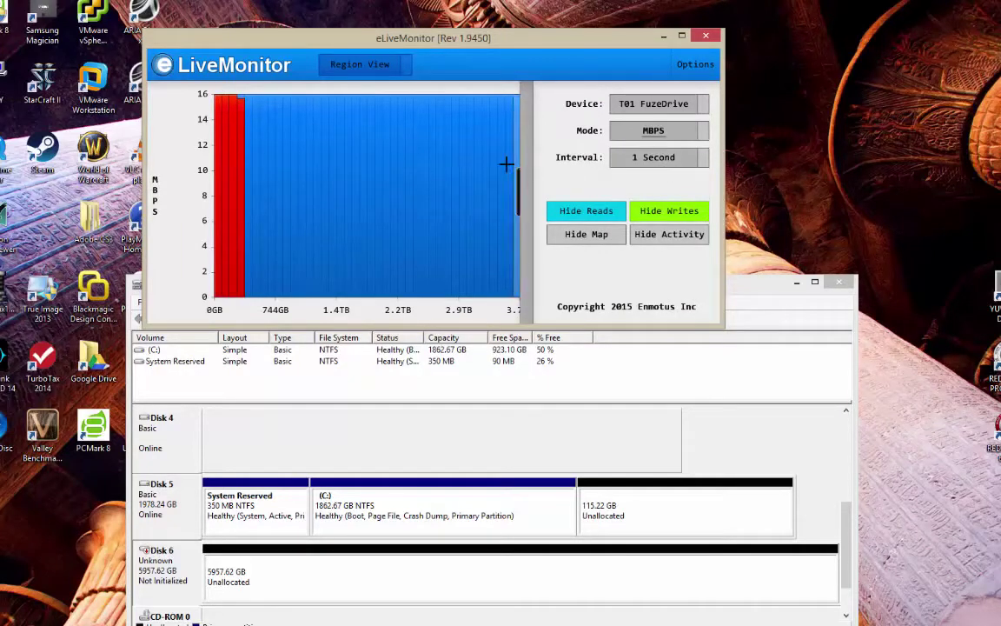
left_click(696, 64)
Place the eLiveMonitor window just above the Disk 6 row and widen it to roughly match that disk's bar
left_click_drag(631, 43, 626, 255)
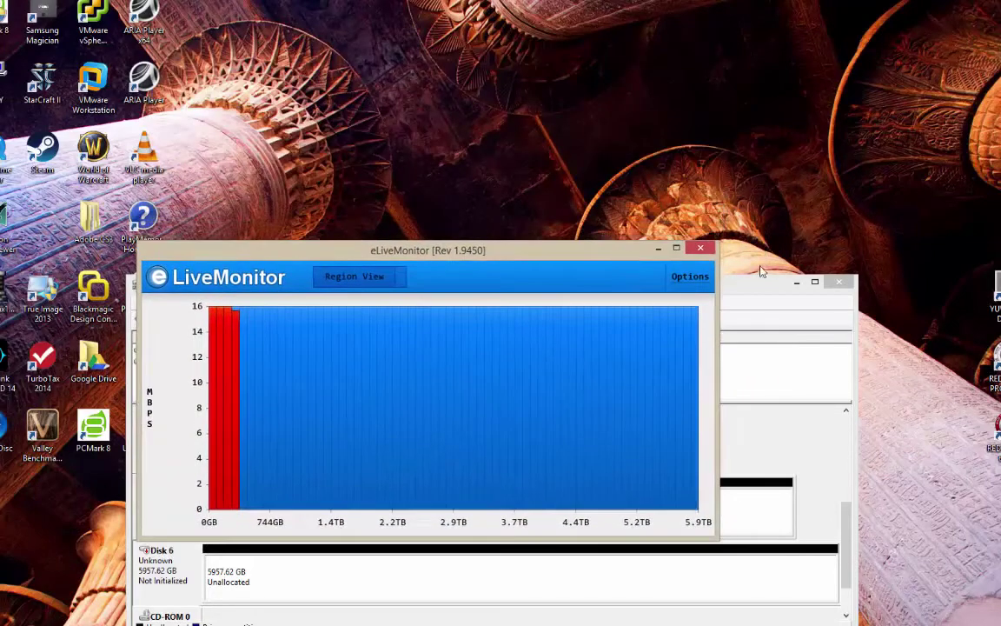
left_click_drag(718, 331, 843, 333)
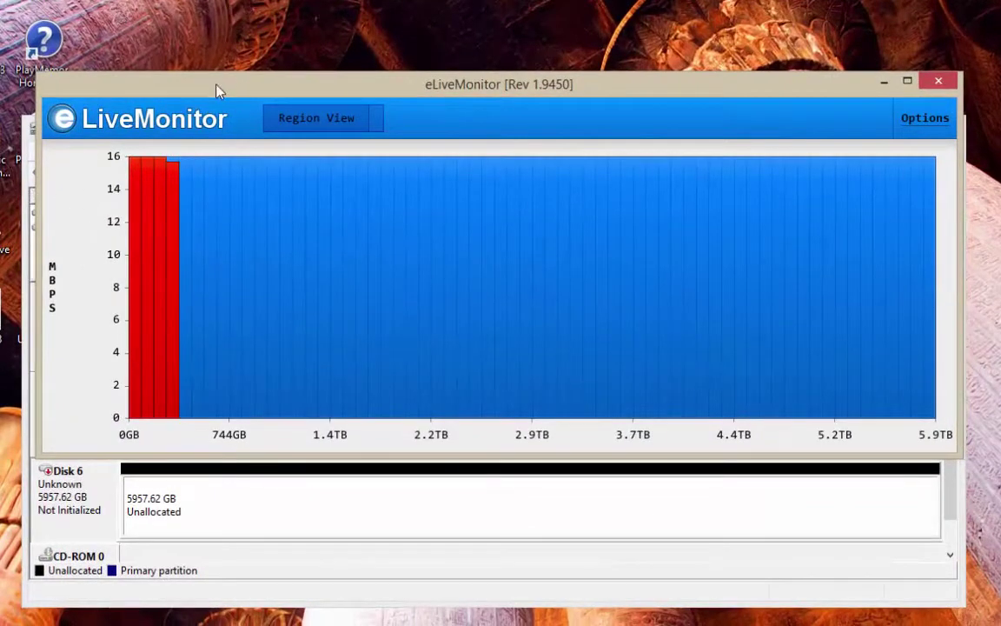
Compare Disk 6's unallocated space with the eLiveMonitor region map and inspect the fast regions at its start
left_click(219, 522)
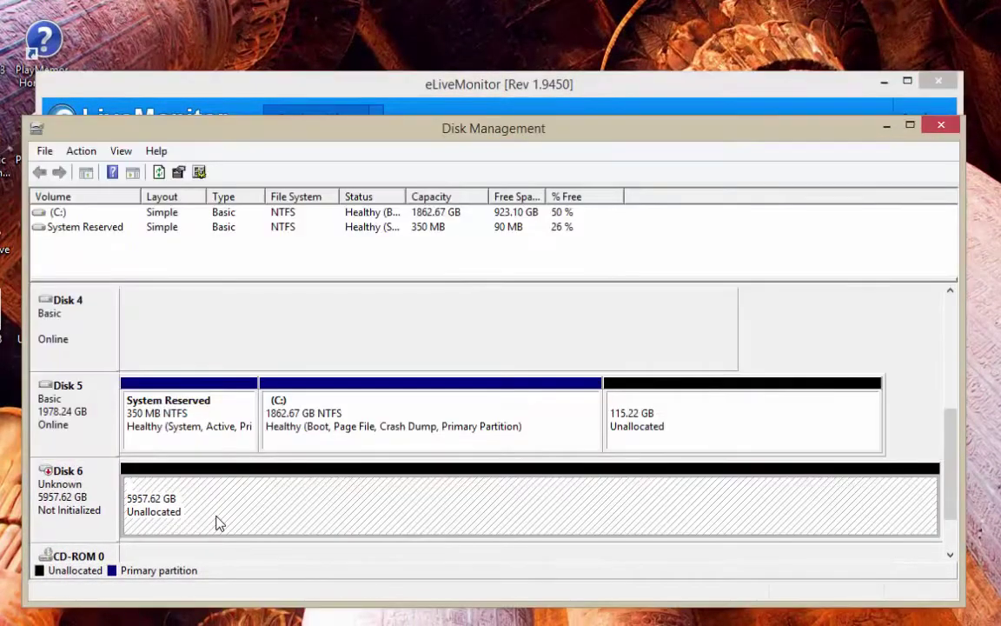
left_click(363, 87)
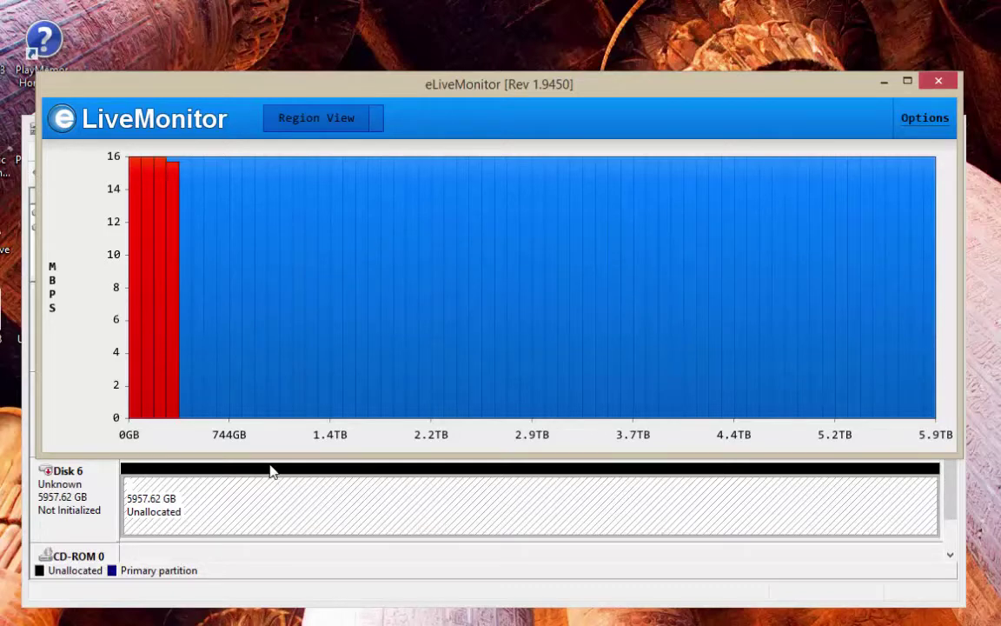
mouse_move(215, 370)
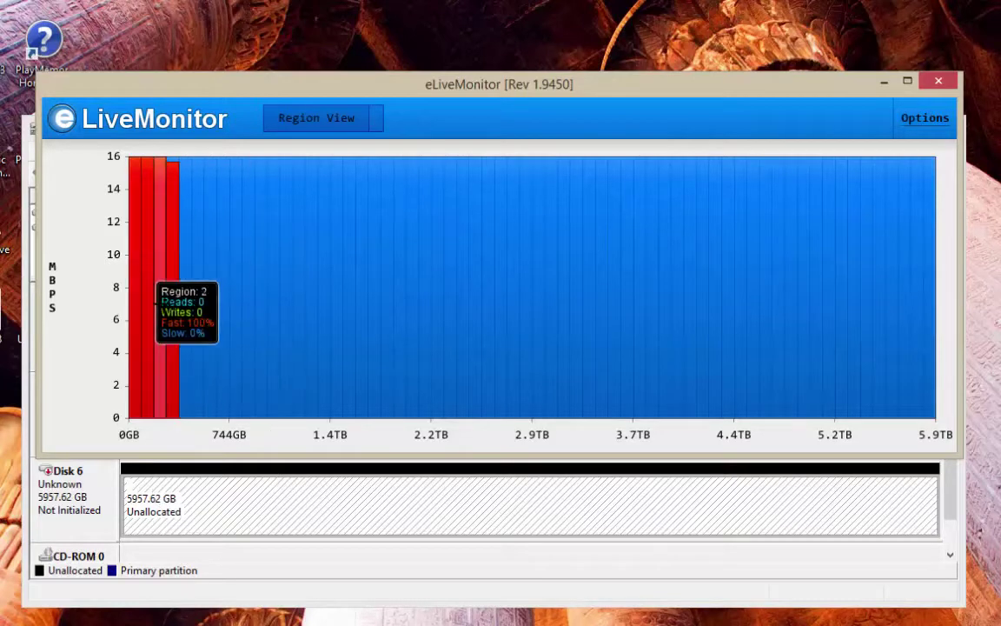
mouse_move(165, 297)
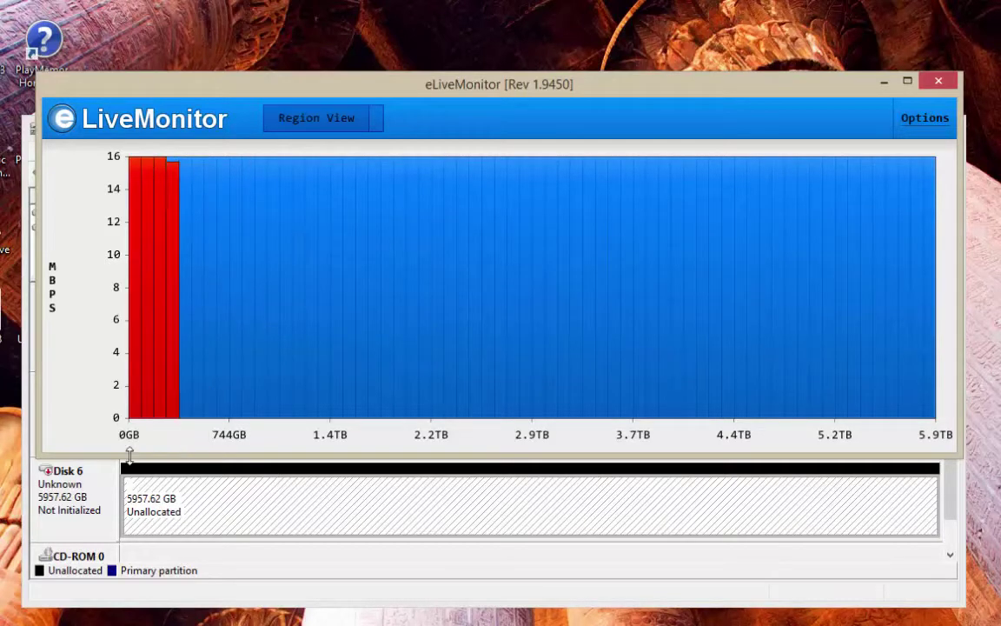
Initialize only Disk 6 with the GPT partition style, leaving Disk 3 out of the selection
left_click(90, 513)
right_click(94, 513)
left_click(105, 513)
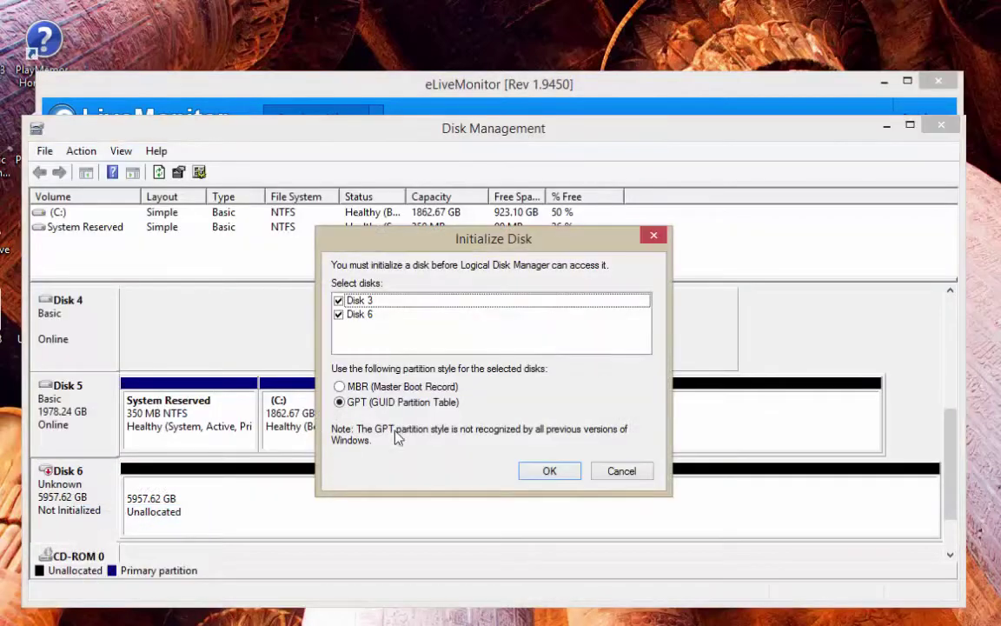
left_click(339, 301)
left_click(549, 470)
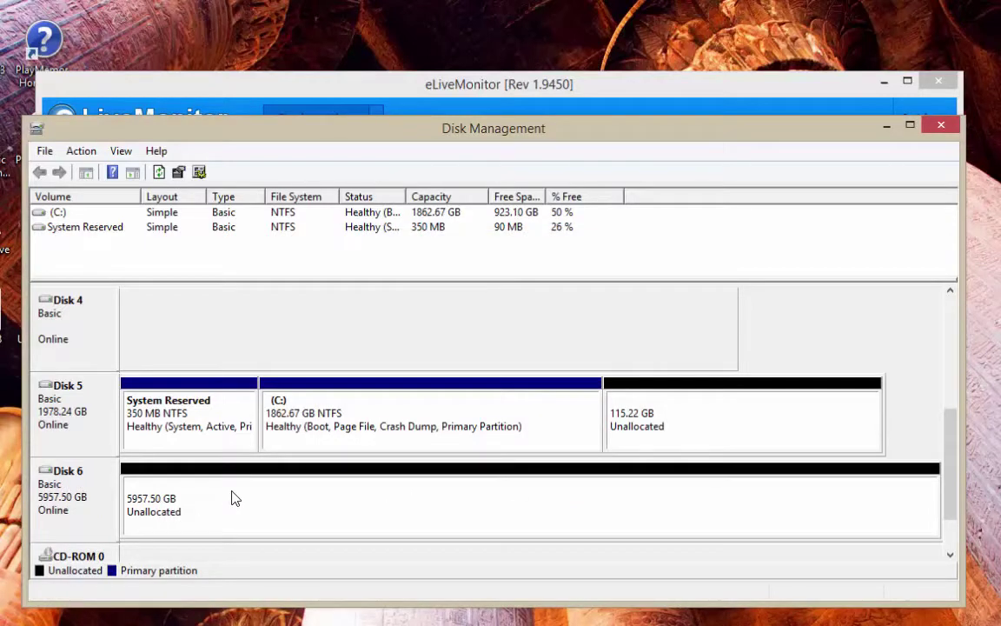
Start a new simple volume on Disk 6's unallocated space with a size of 3100474 MB
left_click(439, 85)
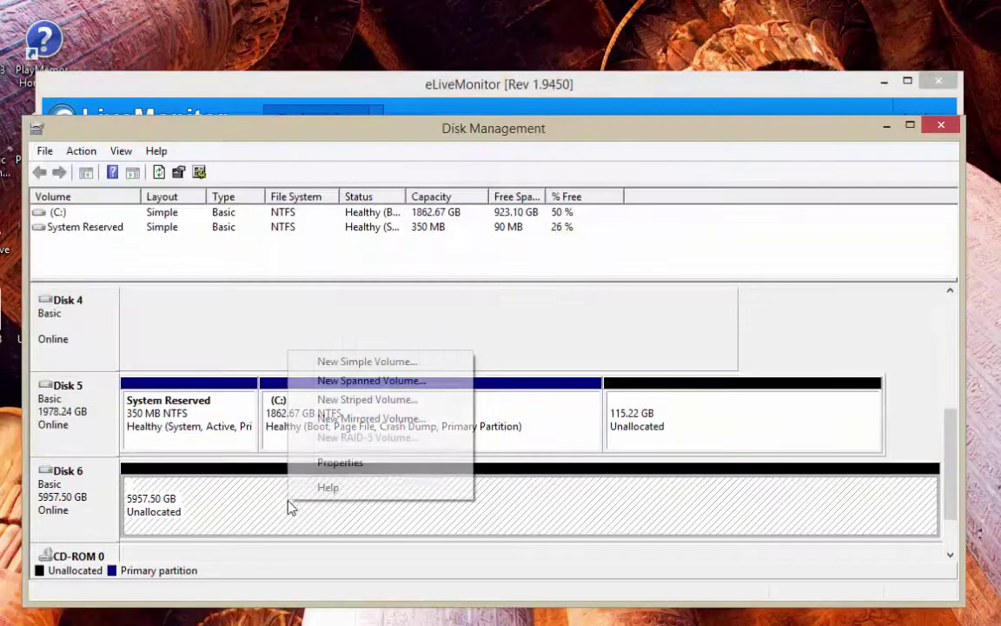
right_click(288, 503)
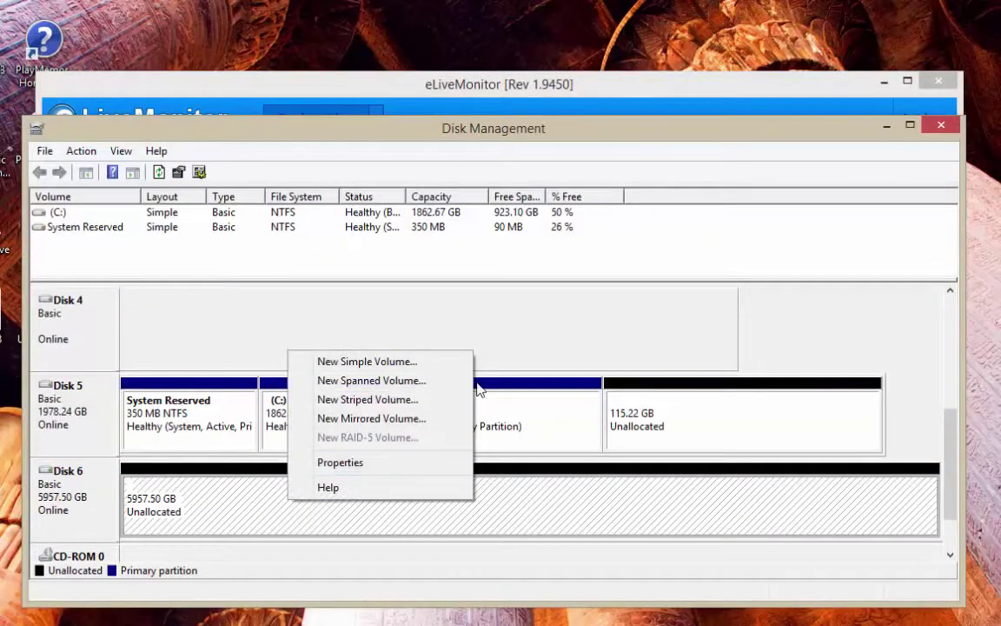
left_click(398, 370)
left_click(365, 522)
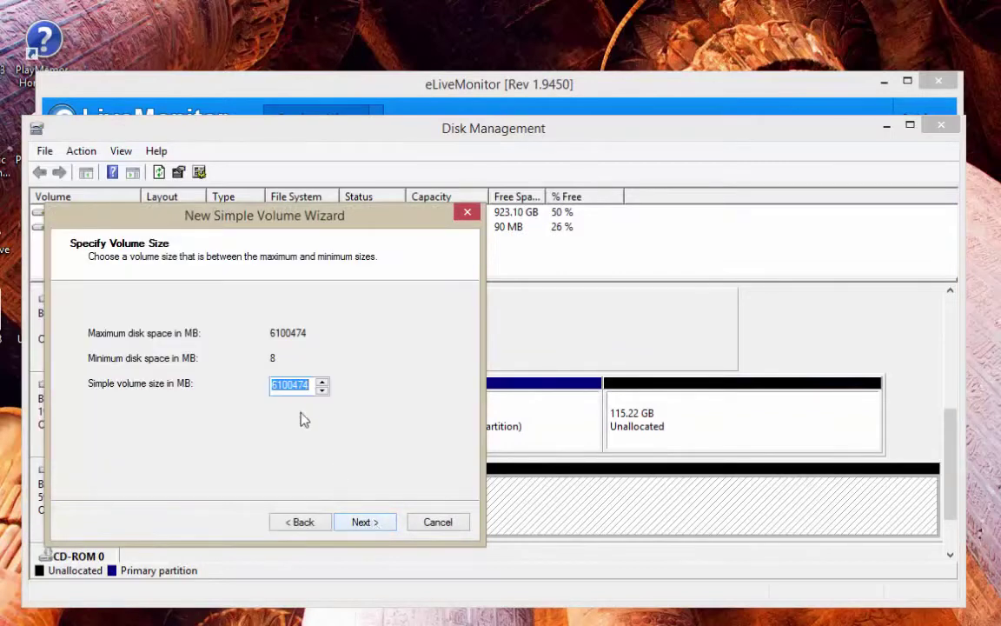
key("BackSpace")
type("3")
left_click(358, 524)
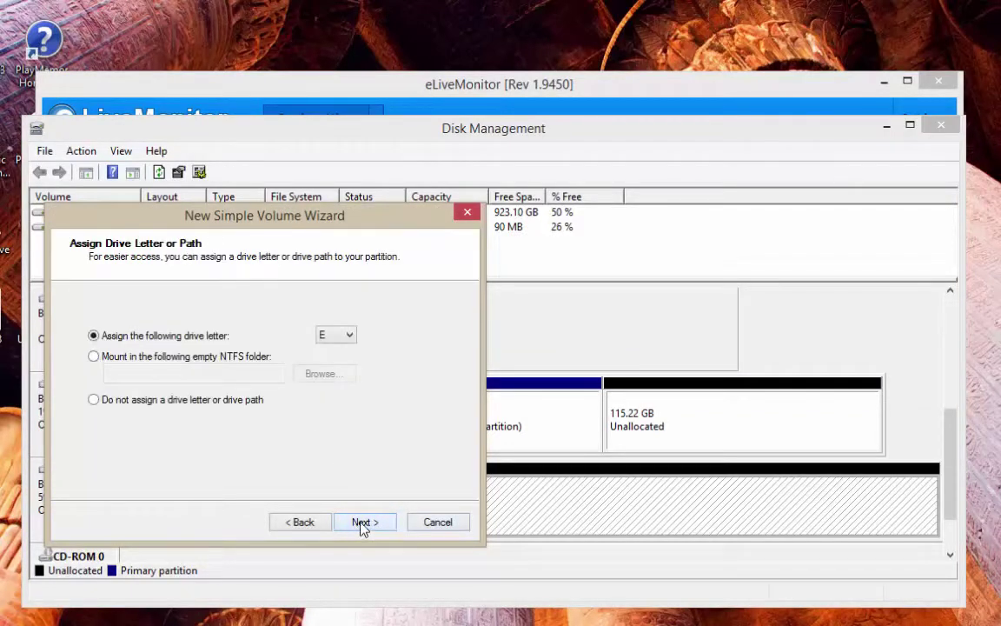
Keep drive letter E, label the volume FUZE1 with an NTFS quick format, and finish the wizard
left_click(360, 524)
left_click_drag(327, 420, 230, 418)
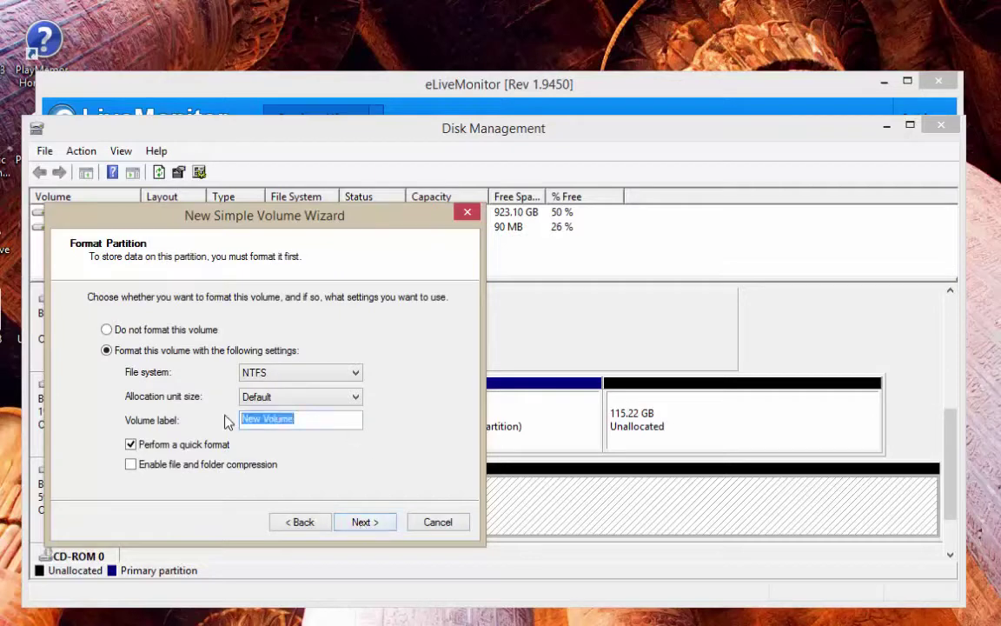
type("FUZE1")
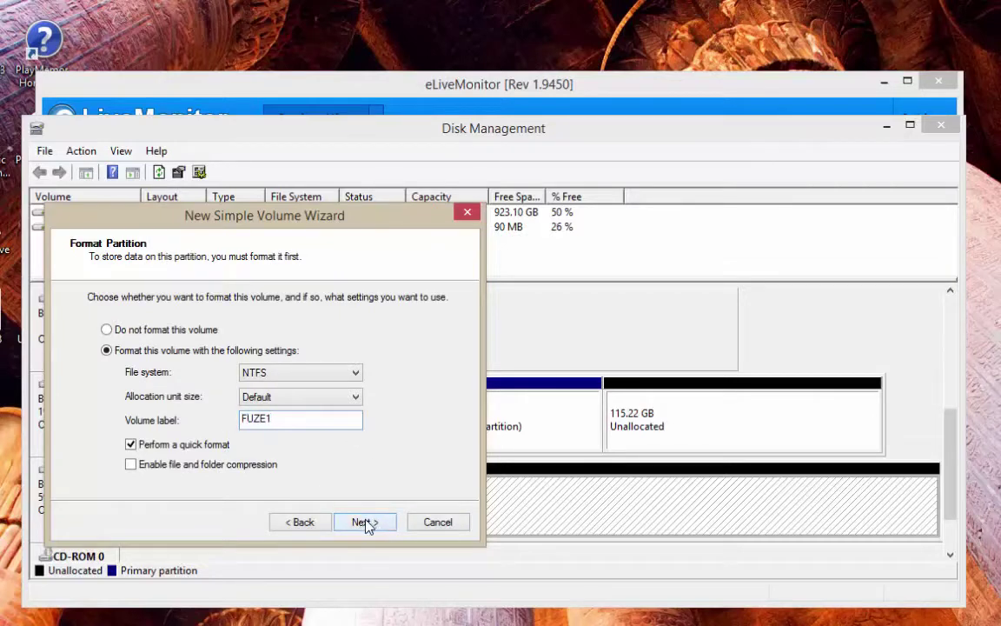
left_click(364, 524)
left_click(365, 523)
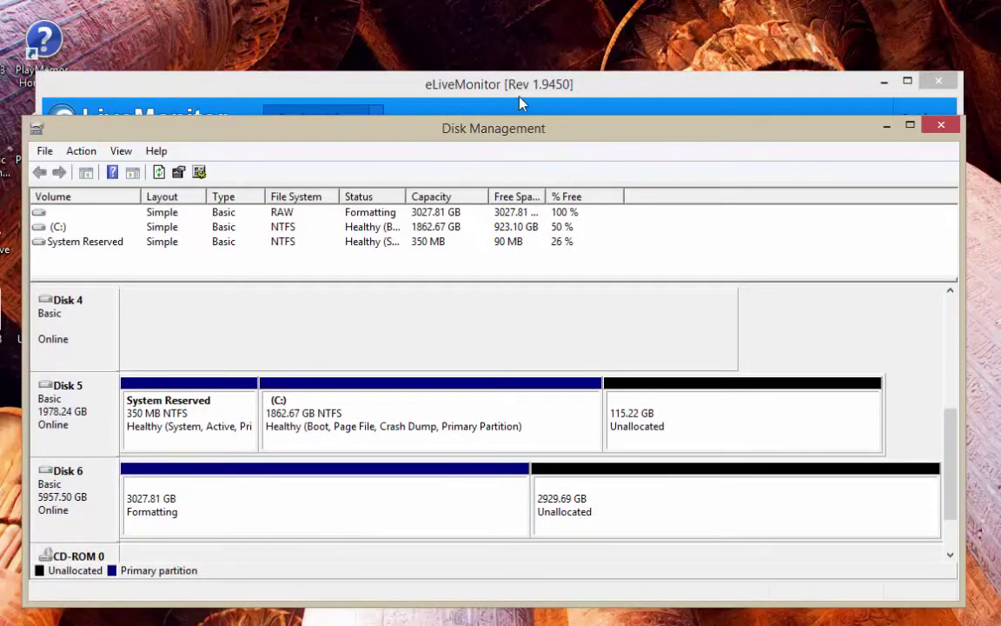
Start a second simple volume using all the remaining unallocated space on Disk 6, with drive letter F
right_click(603, 499)
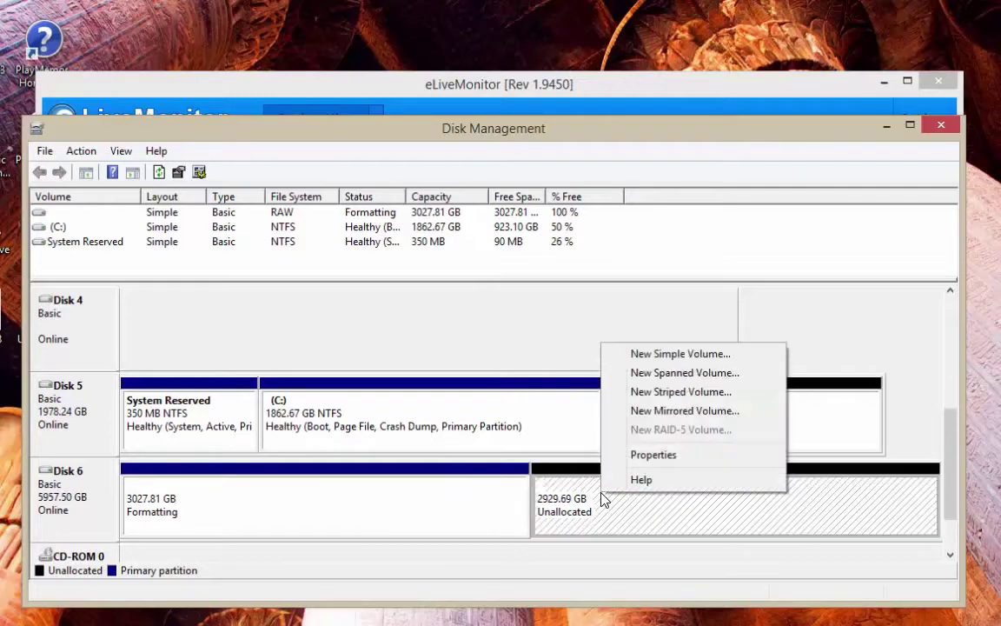
left_click(682, 353)
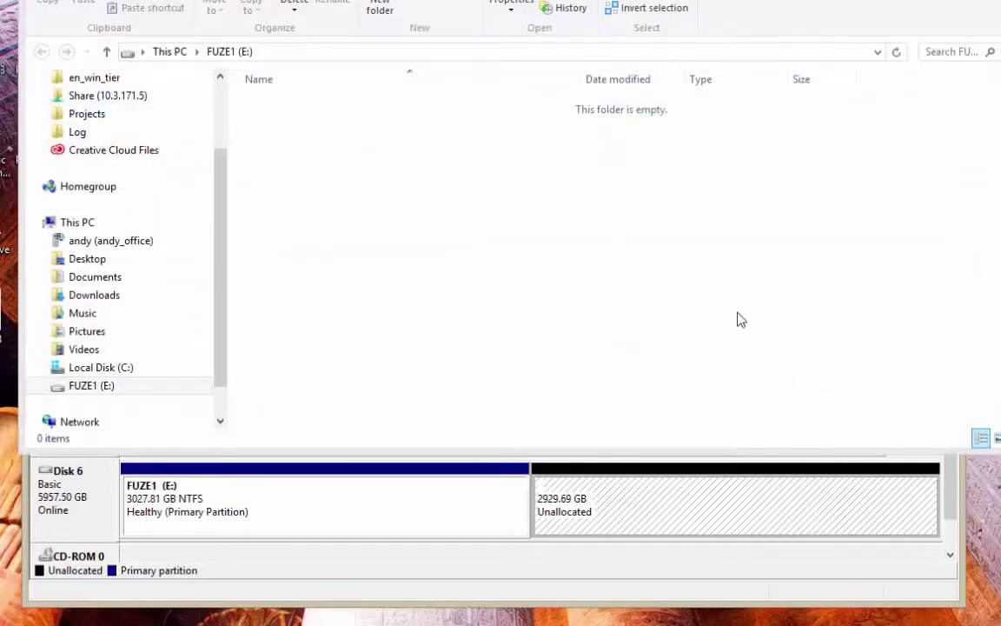
right_click(665, 508)
left_click(726, 362)
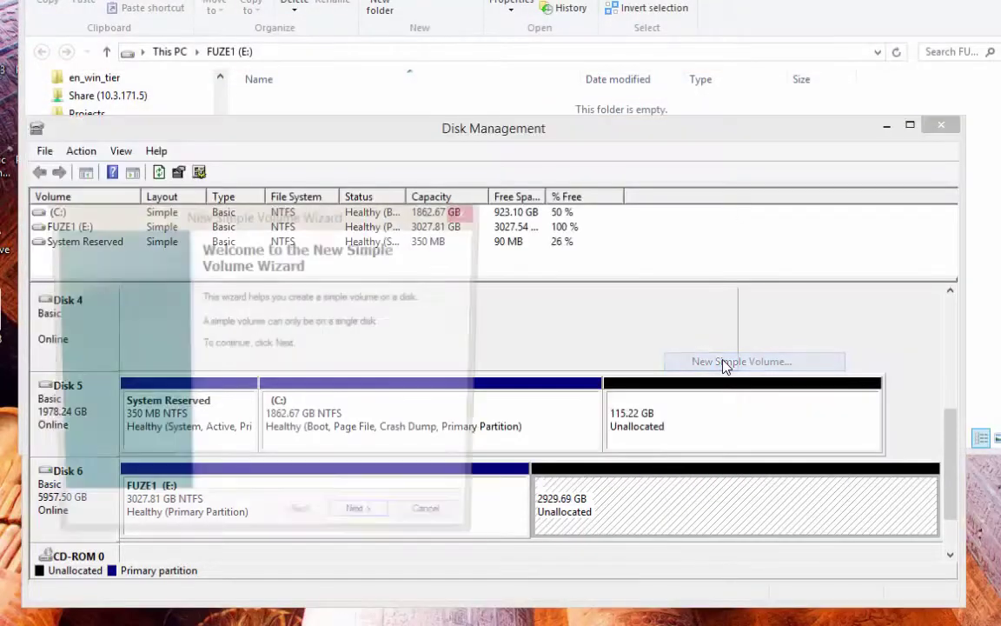
left_click(382, 527)
left_click(380, 527)
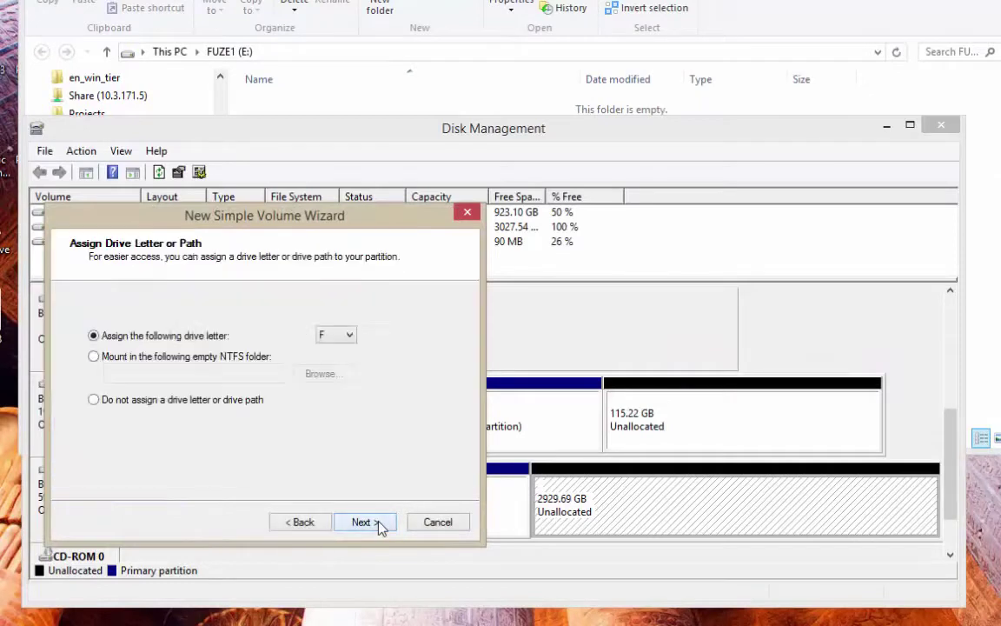
left_click(380, 525)
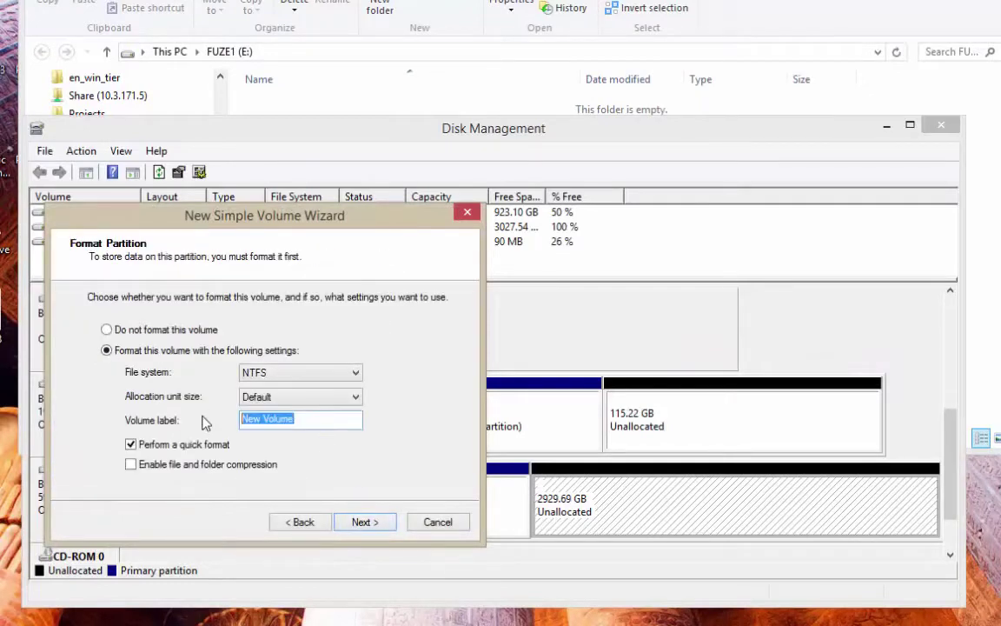
Label the second volume FUZE2 with an NTFS quick format, finish the wizard, and close the opened drive window
type("FUZE2")
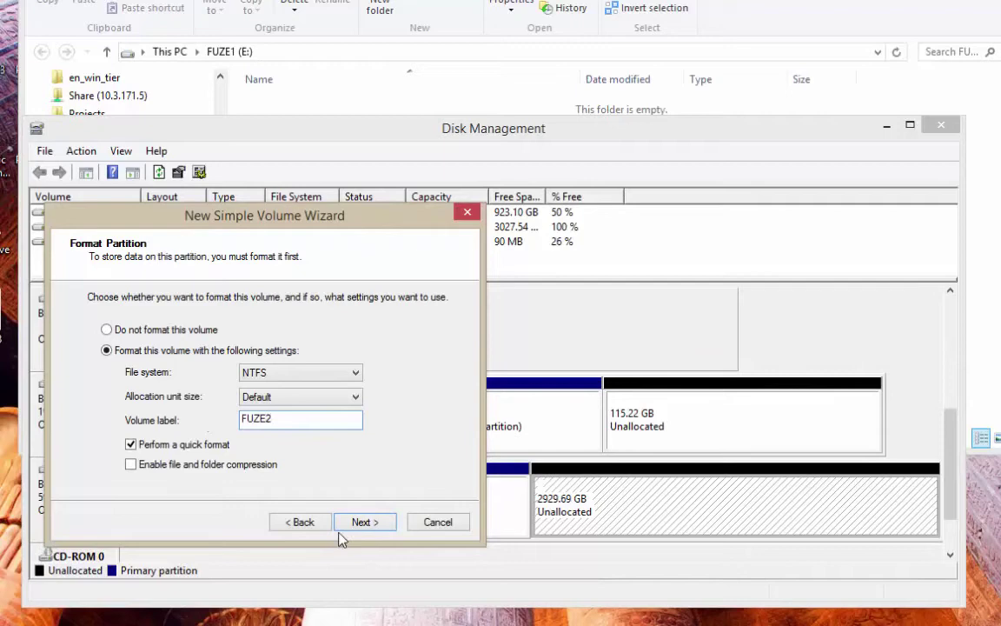
left_click(360, 523)
left_click(363, 523)
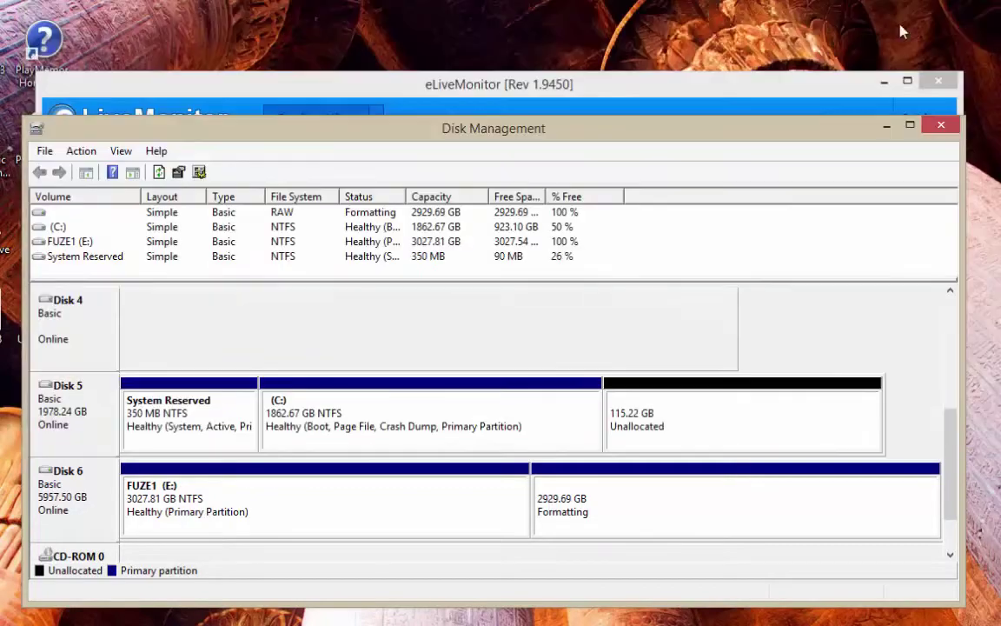
left_click(707, 96)
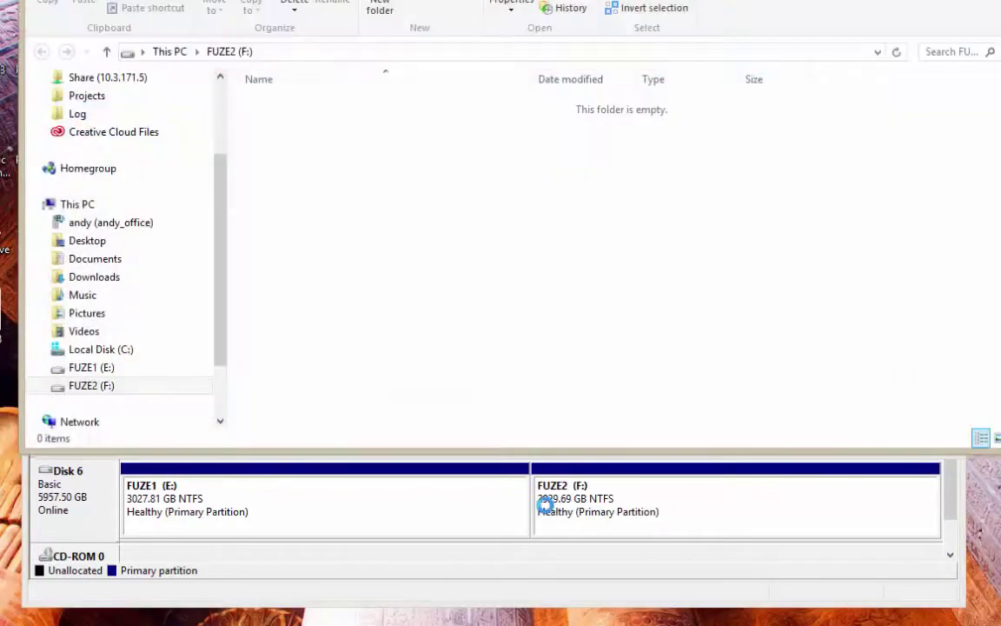
key("alt+F4")
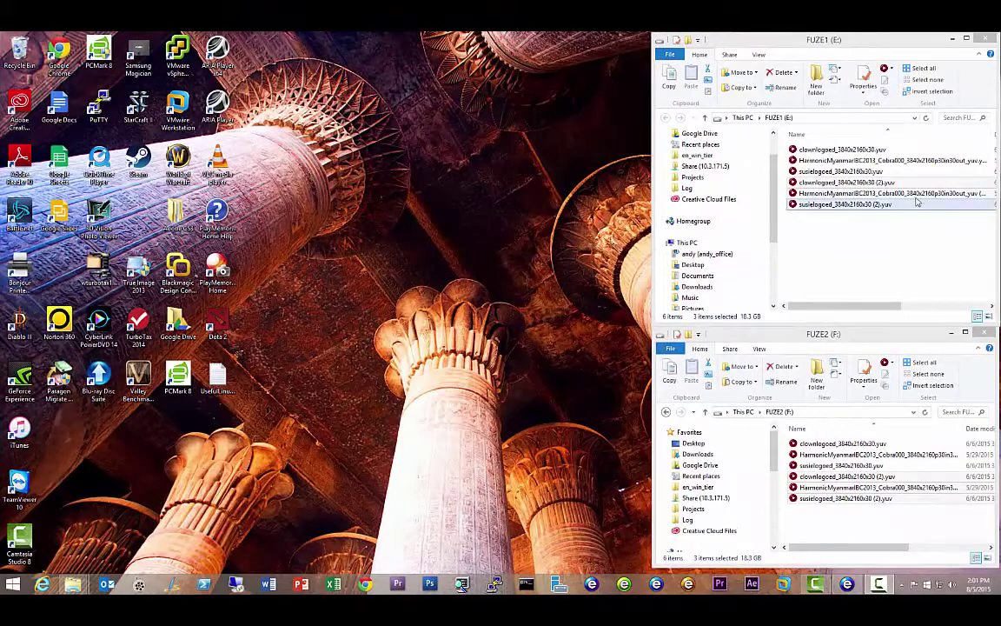
Check the FuzeDrive tiering percentage of the first three .yuv files on FUZE1 (E:), those without "(2)" in their names
left_click(864, 46)
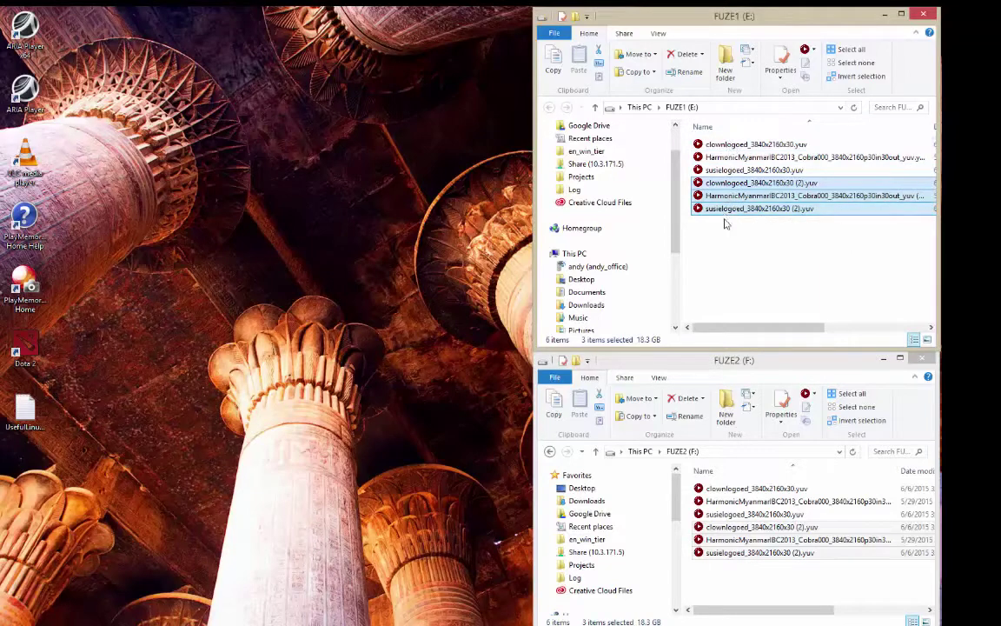
right_click(736, 147)
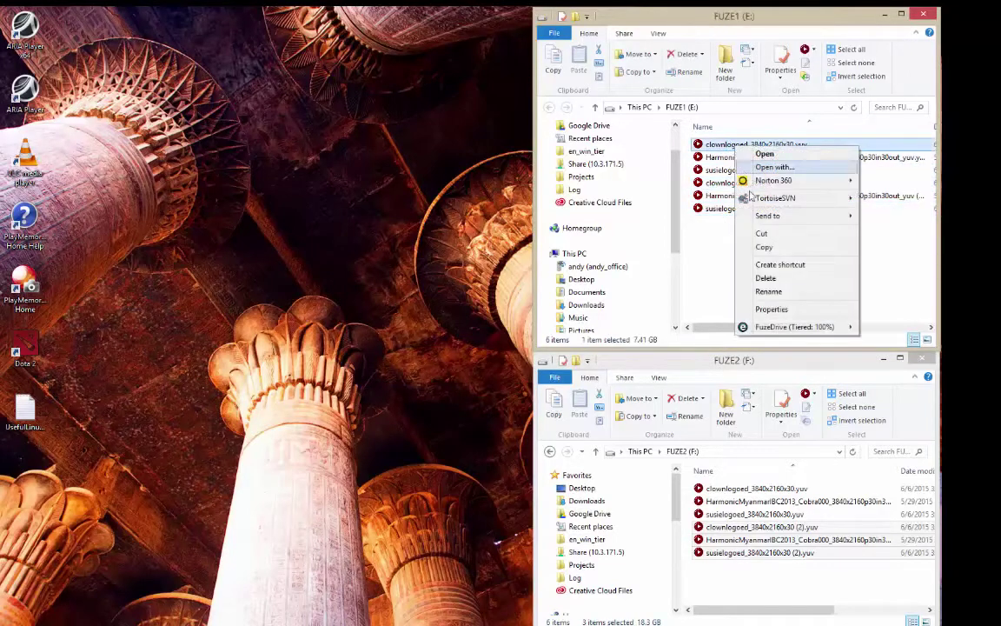
mouse_move(769, 326)
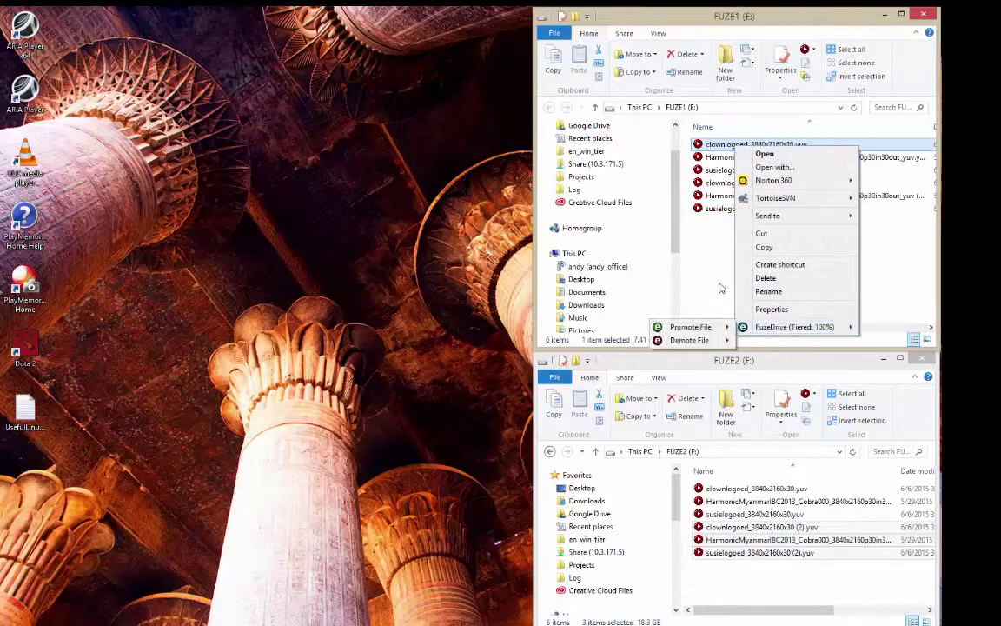
left_click(721, 157)
right_click(722, 159)
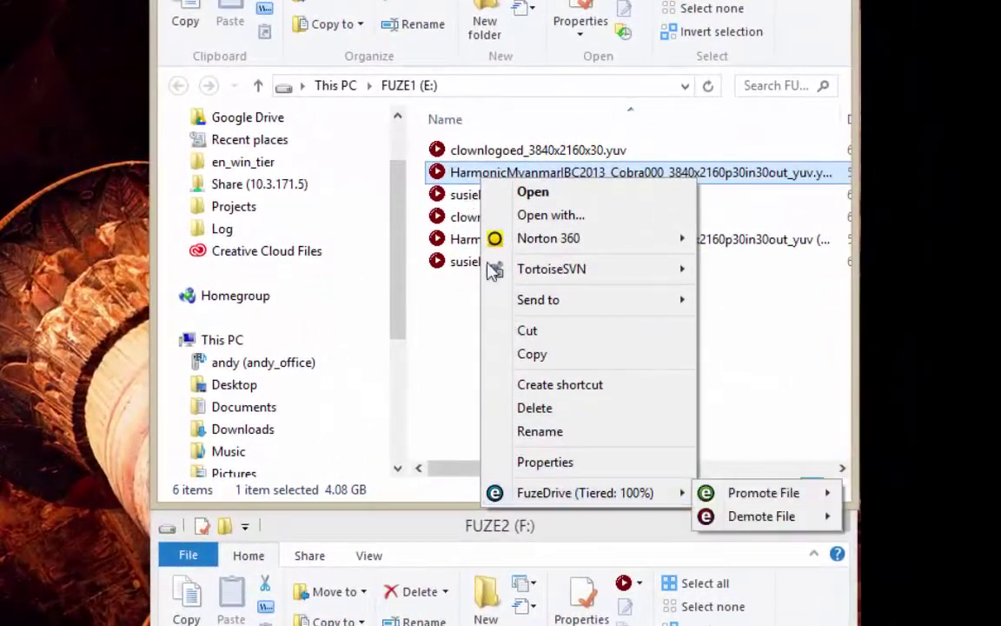
left_click(465, 201)
right_click(466, 202)
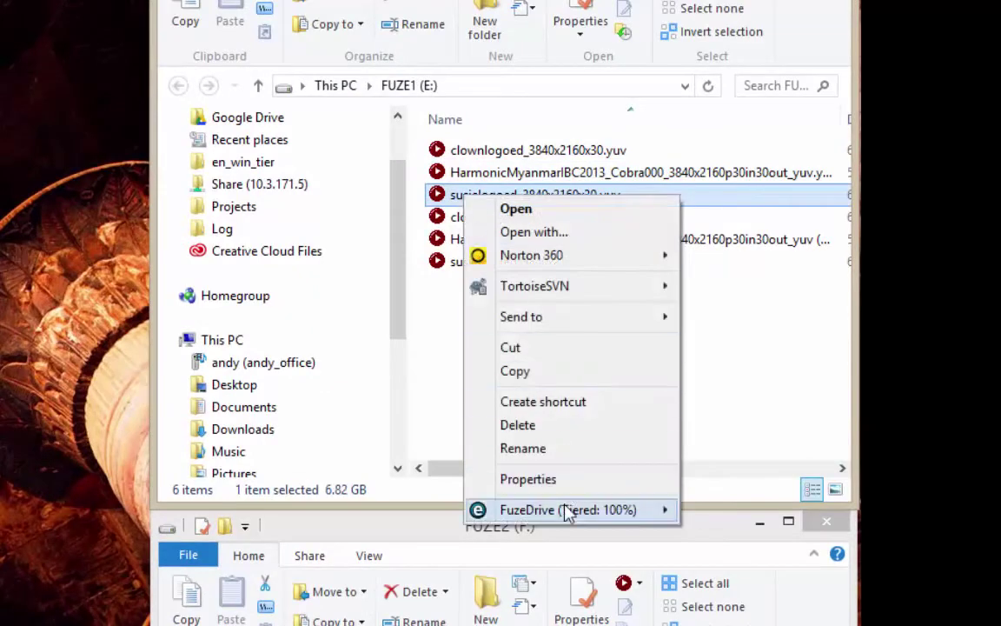
Check the FuzeDrive tiering percentage of the three "(2)" .yuv copies on FUZE1 (E:)
left_click(449, 220)
right_click(449, 219)
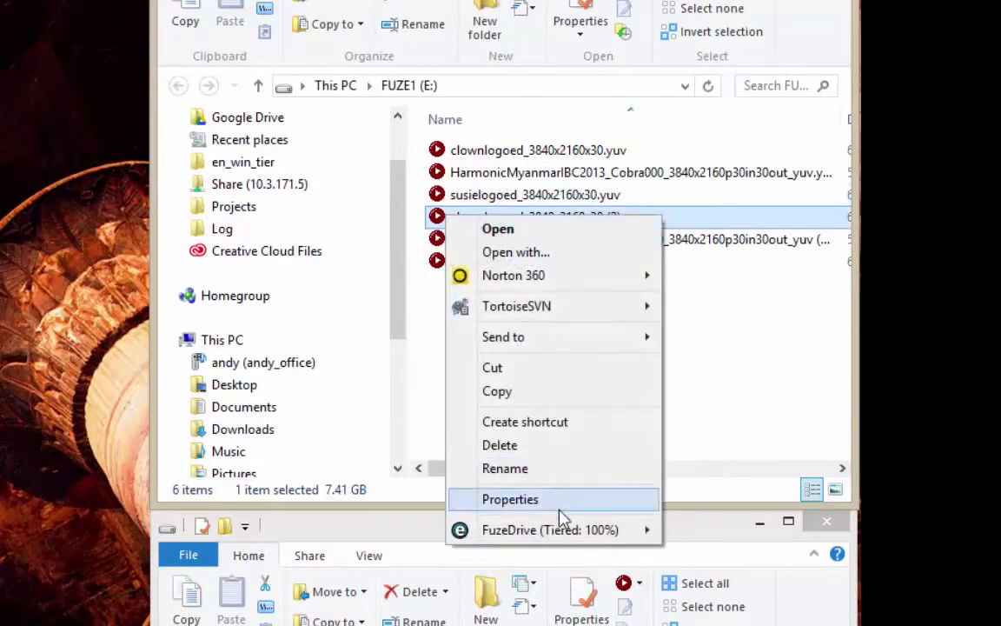
left_click(758, 410)
left_click(483, 248)
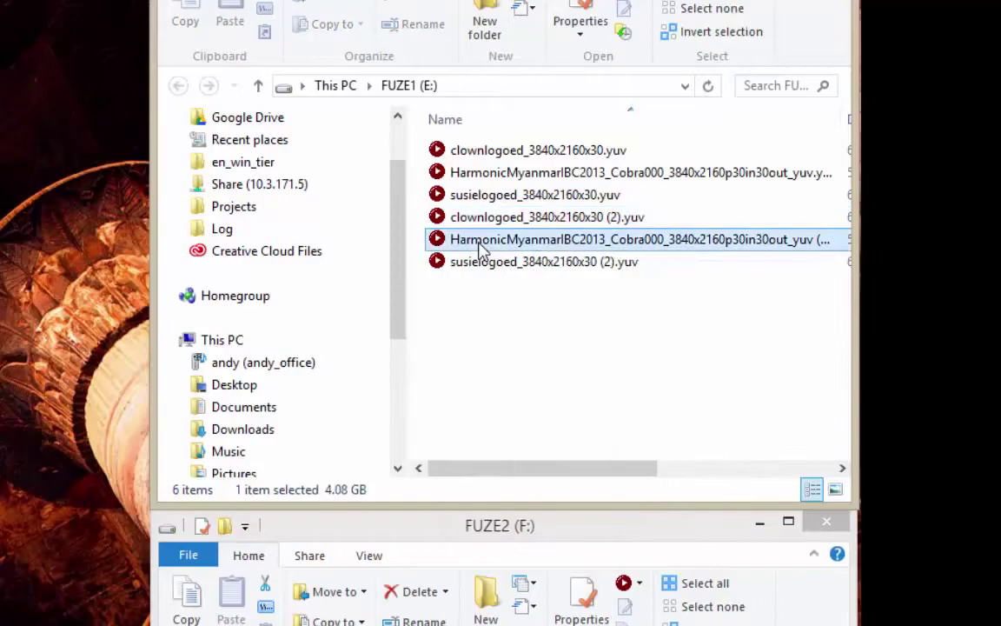
right_click(484, 248)
left_click(452, 261)
right_click(460, 263)
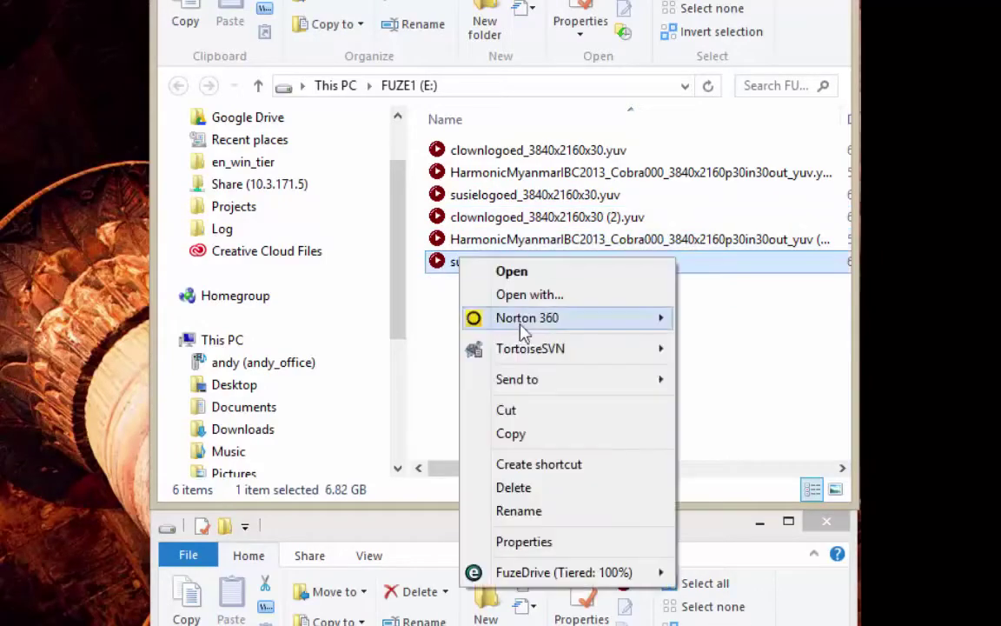
left_click(731, 470)
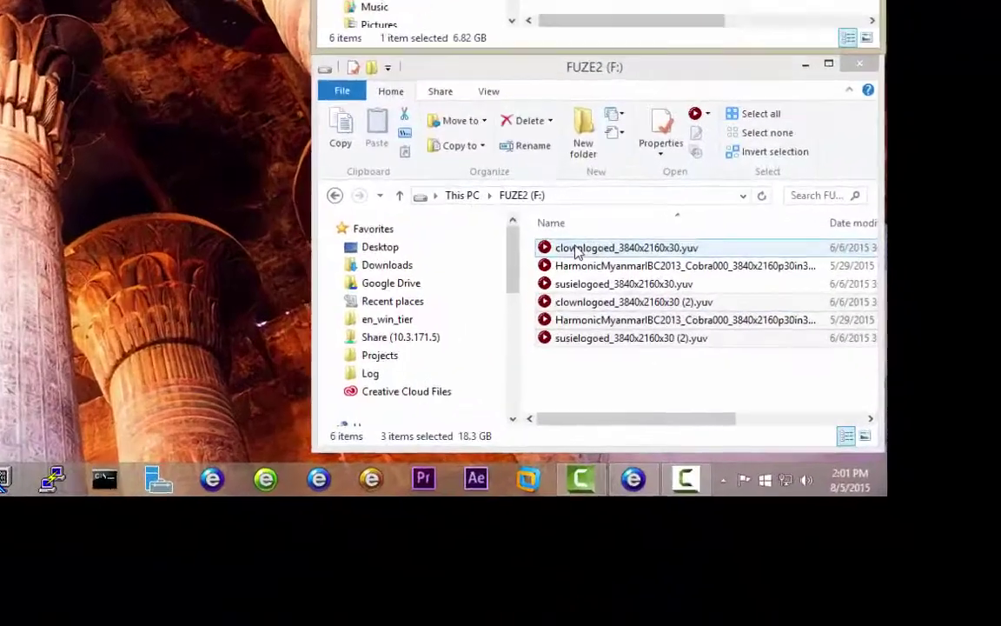
Check the FuzeDrive tiering percentage of the first three .yuv files on FUZE2 (F:), those without "(2)" in their names
right_click(471, 625)
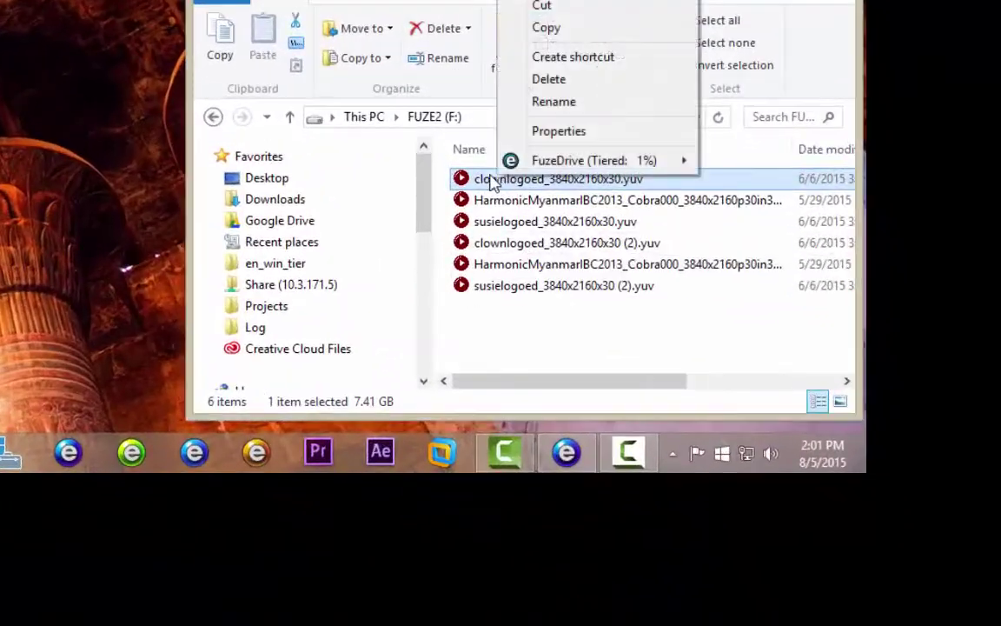
mouse_move(569, 165)
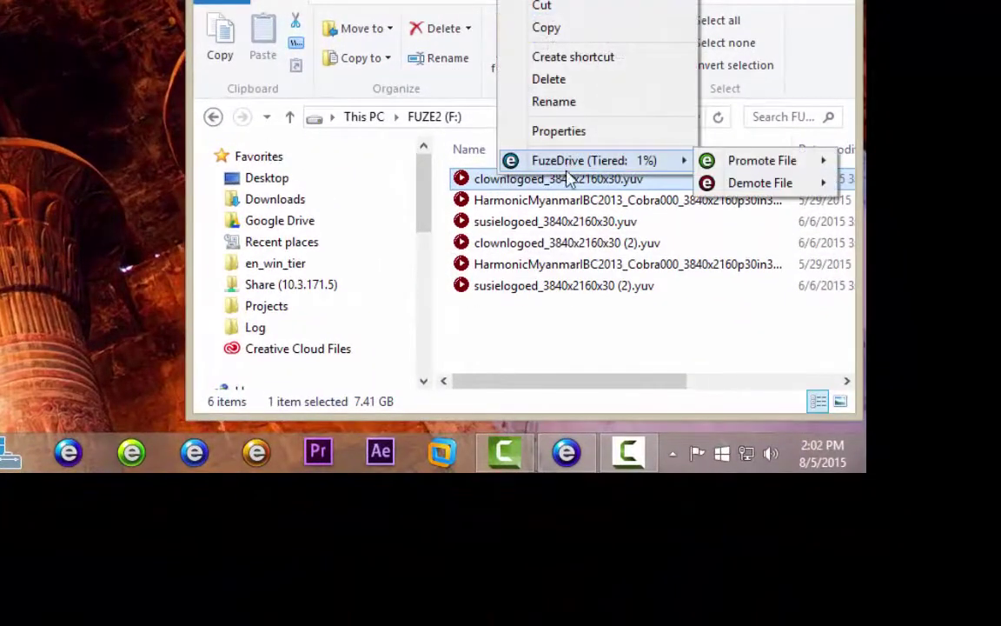
left_click(555, 213)
left_click(559, 202)
right_click(561, 204)
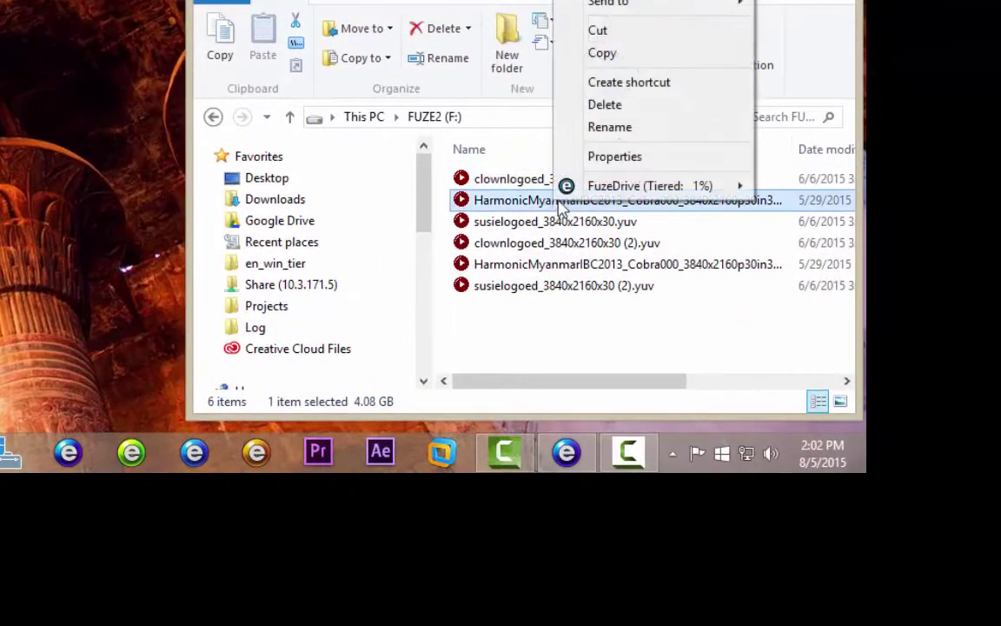
left_click(572, 225)
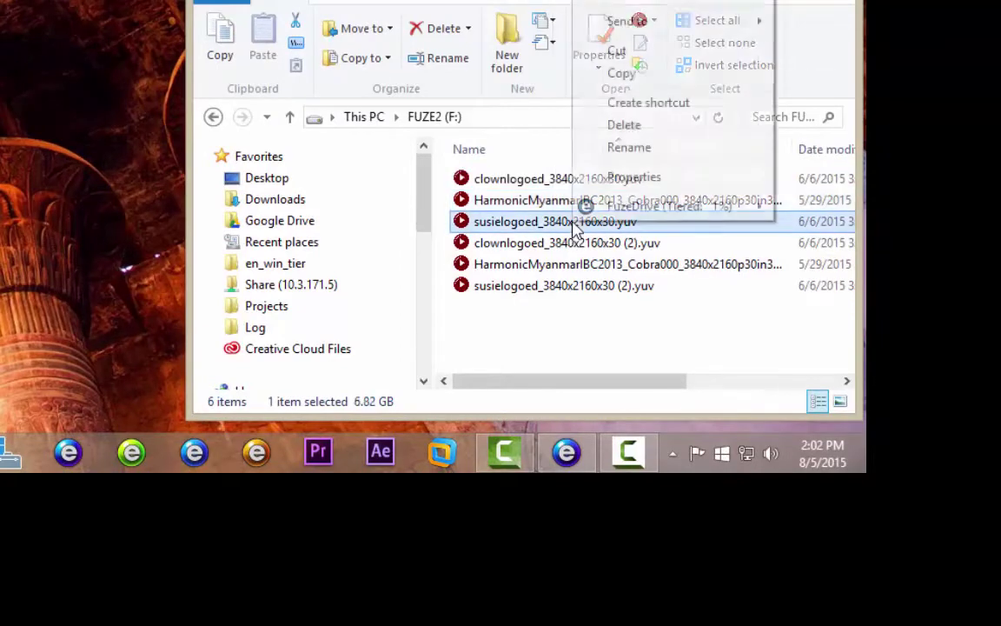
Check the FuzeDrive tiering percentage of the three "(2)" .yuv copies on FUZE2 (F:), and clear the file selection
left_click(565, 248)
right_click(561, 249)
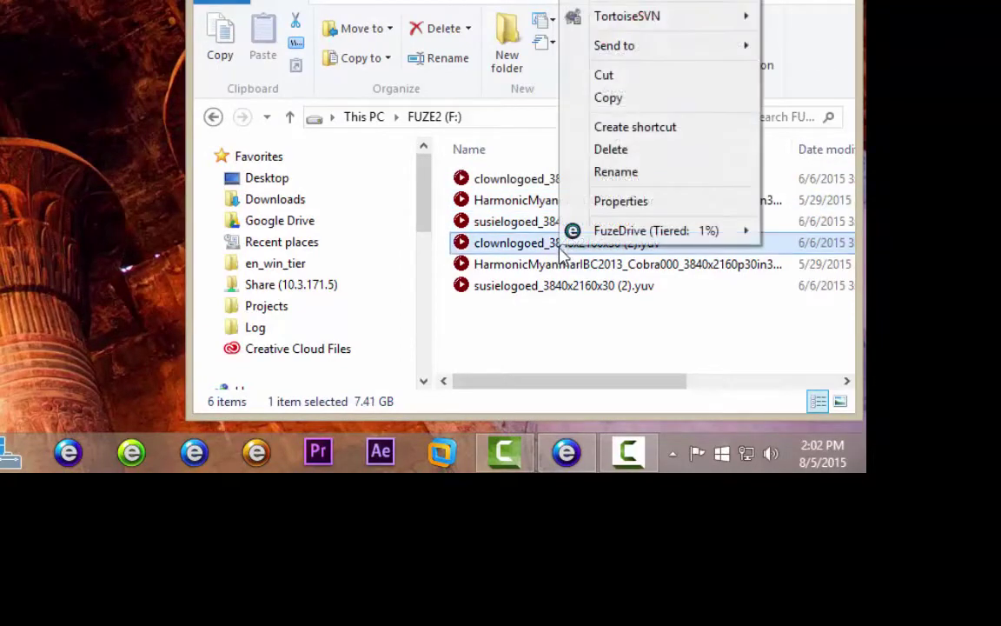
right_click(559, 268)
left_click(565, 291)
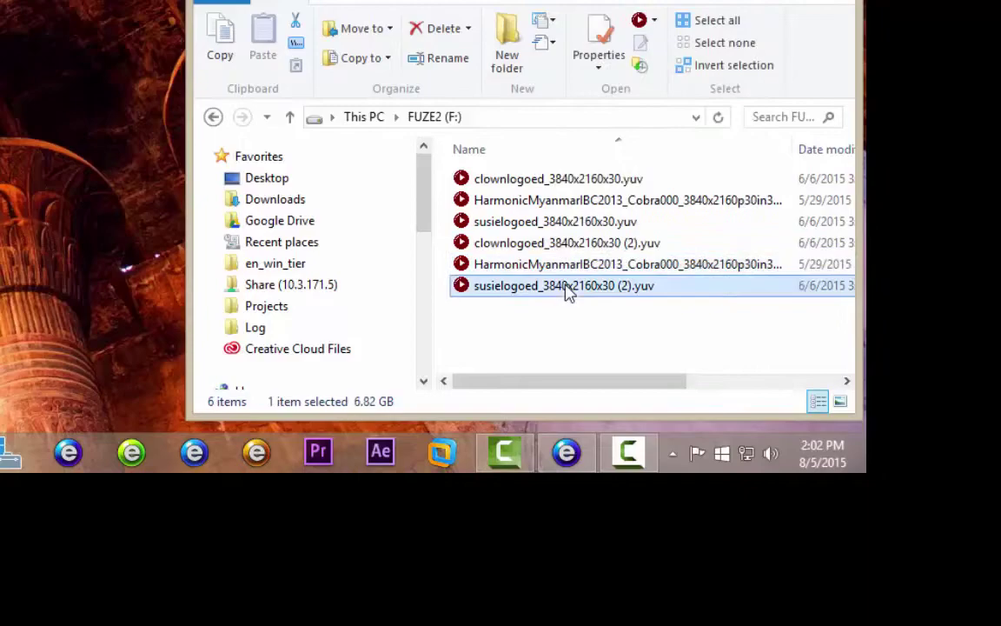
right_click(566, 291)
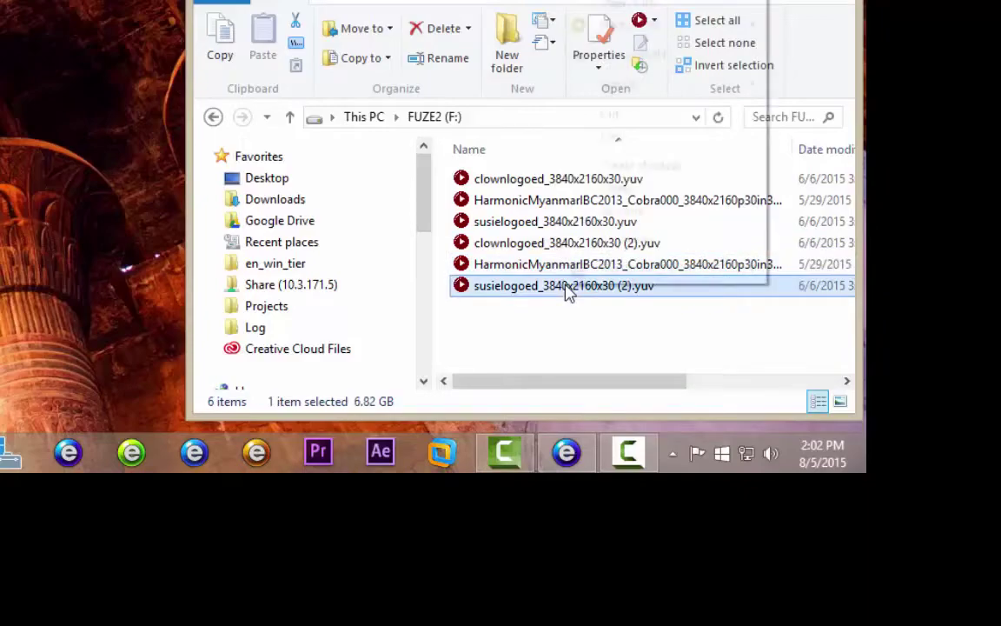
left_click(553, 343)
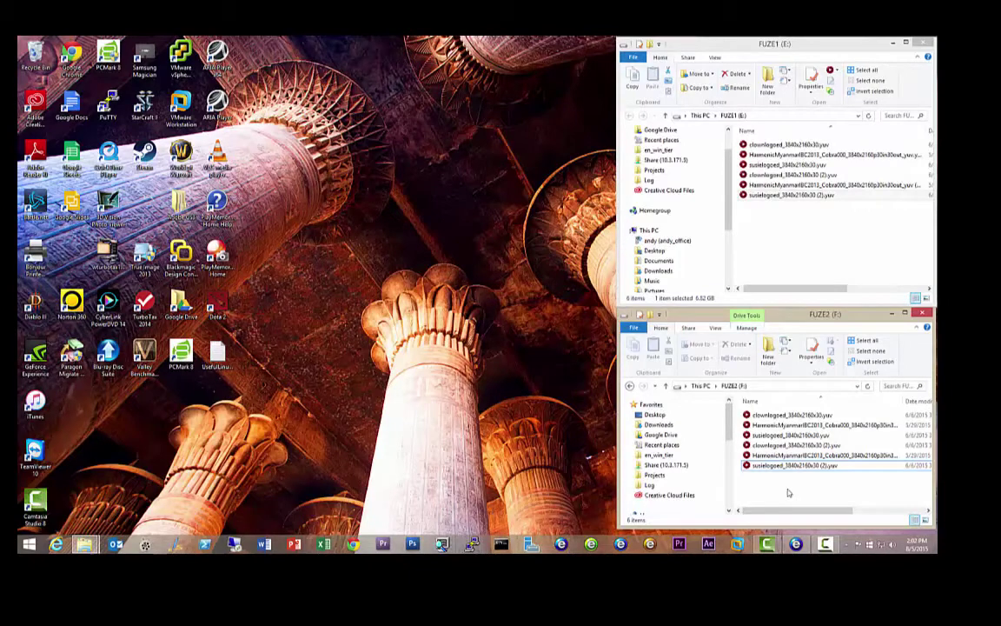
Play clownlogoed_3840x2160x30.yuv from FUZE2 (F:) with the 3840 x 2160 player settings, and park its player in the desktop's upper corner
double_click(791, 415)
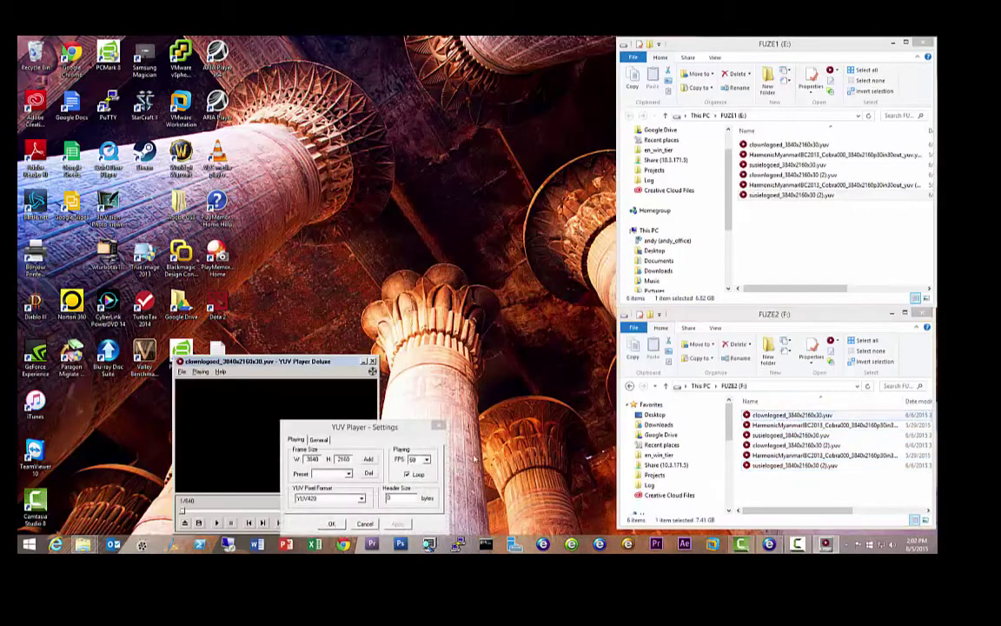
left_click(332, 523)
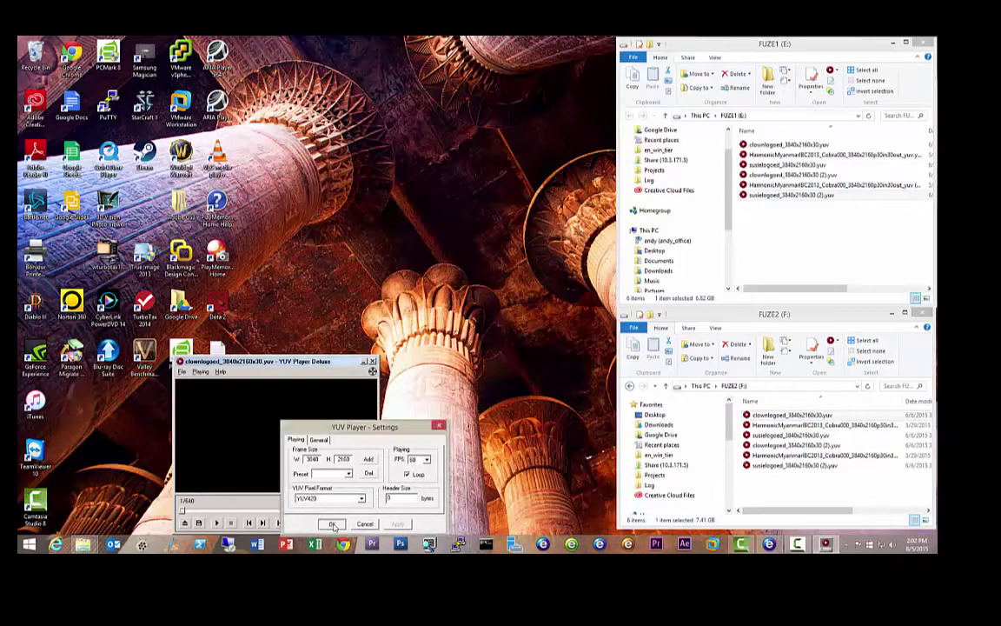
left_click_drag(327, 360, 266, 125)
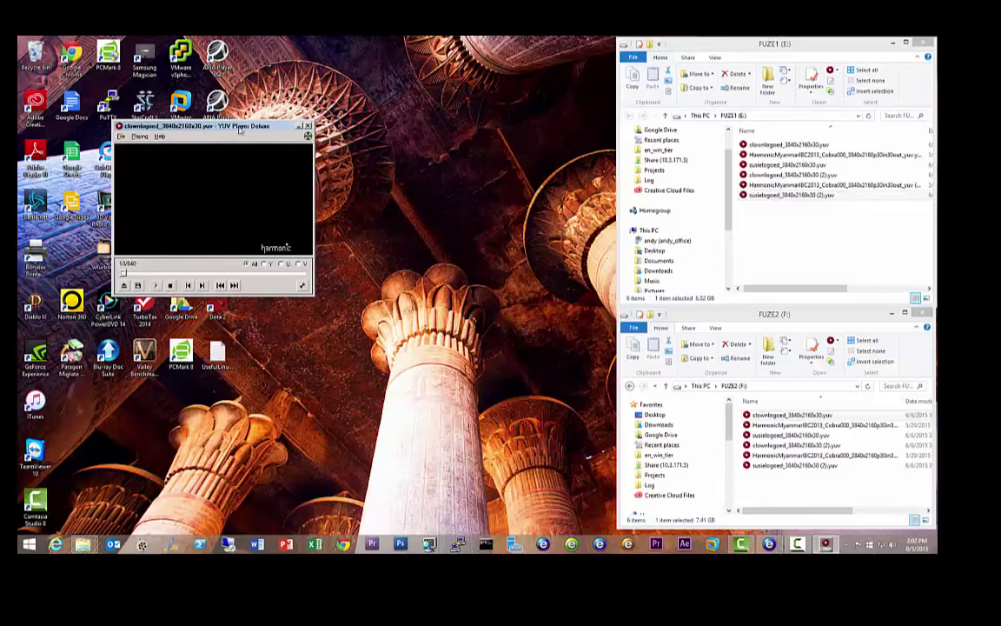
left_click_drag(240, 128, 153, 54)
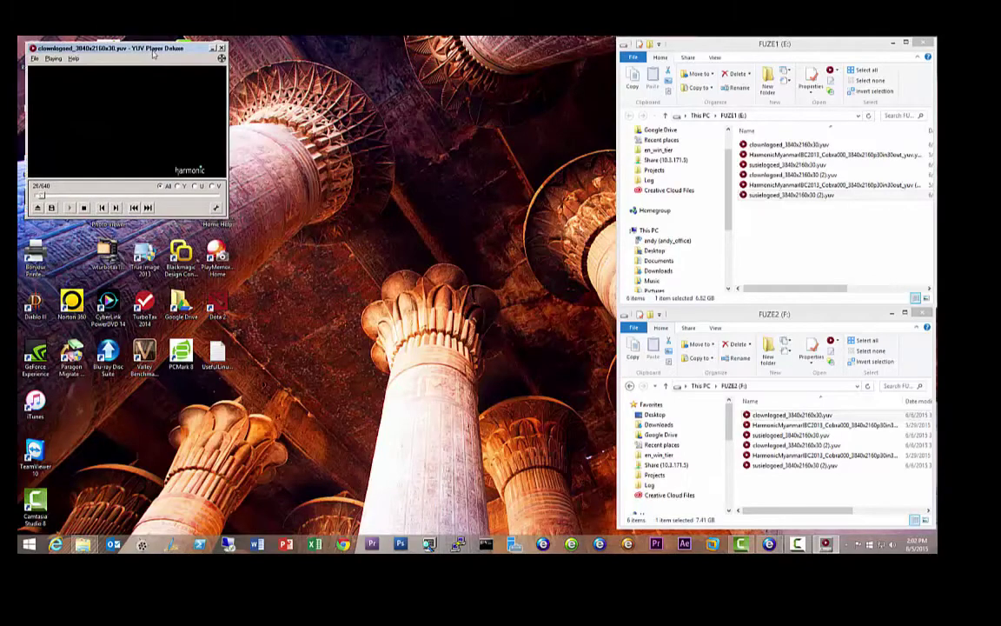
Play the HarmonicMyanmarIBC2013_Cobra000 .yuv original from FUZE2 (F:) with the offered settings, and place its player below the clown video
double_click(771, 425)
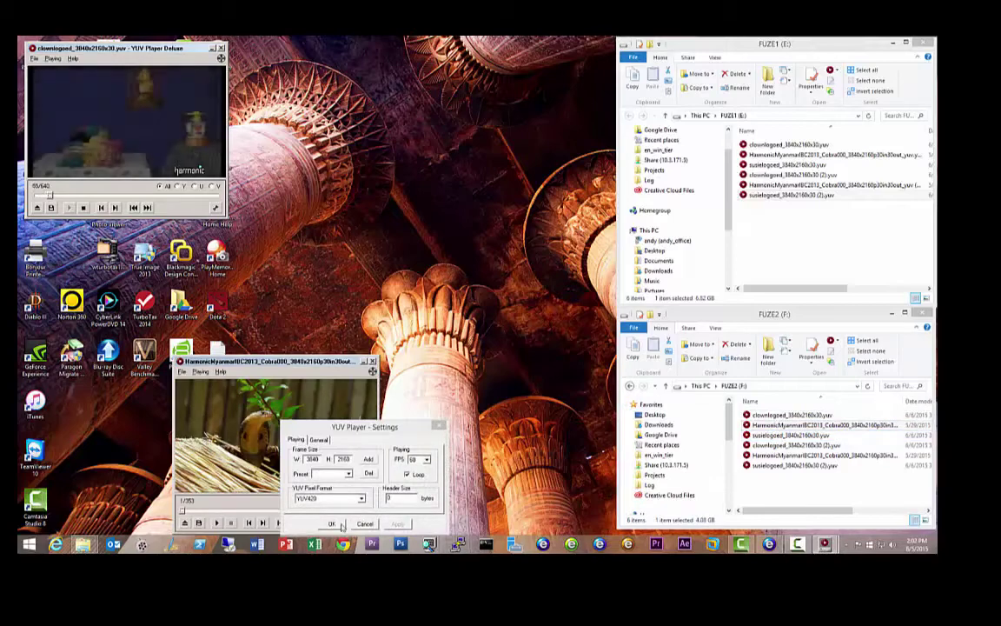
left_click(338, 525)
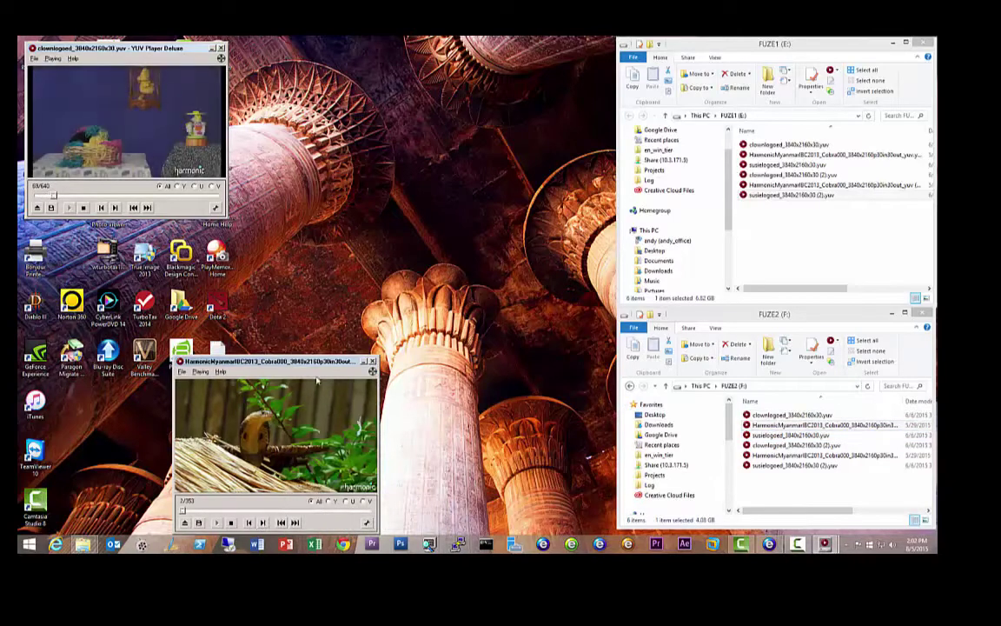
left_click_drag(311, 362, 162, 226)
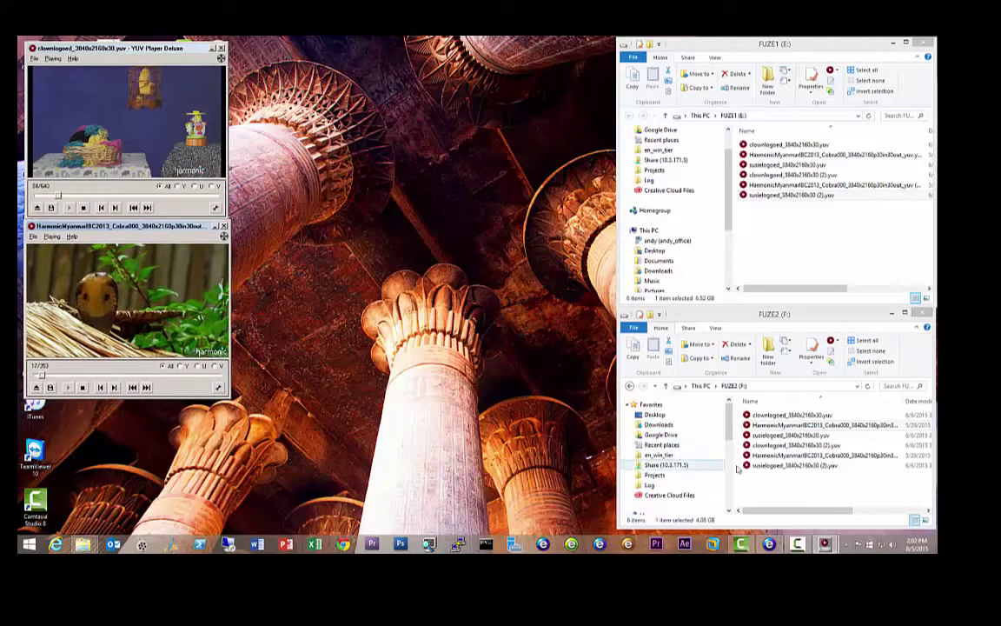
Play susielogoed_3840x2160x30.yuv from FUZE2 (F:) with the offered settings, and place its player below the cobra video
double_click(786, 434)
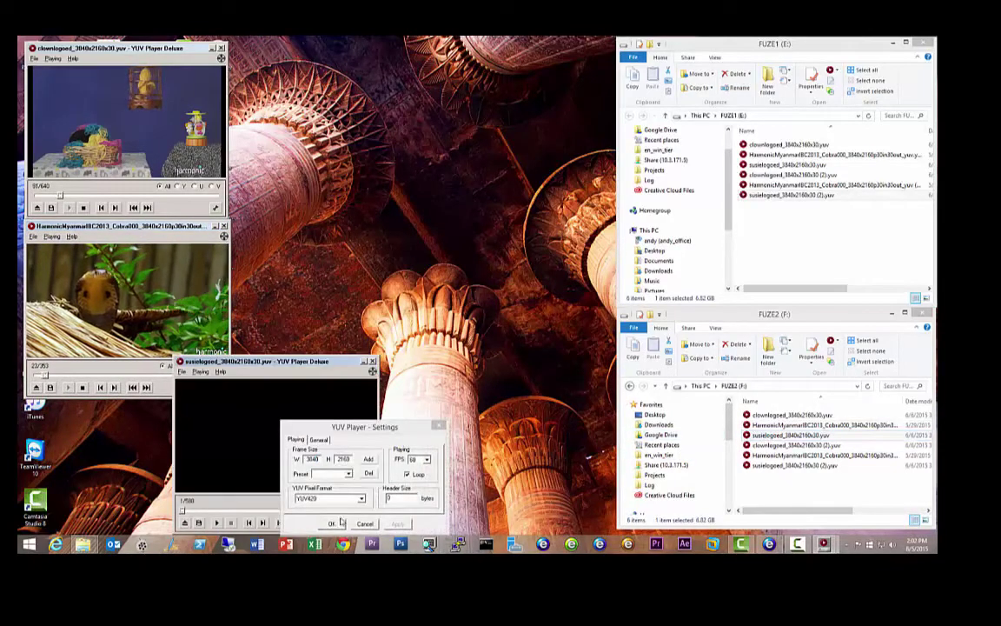
left_click(332, 523)
left_click_drag(291, 363, 145, 381)
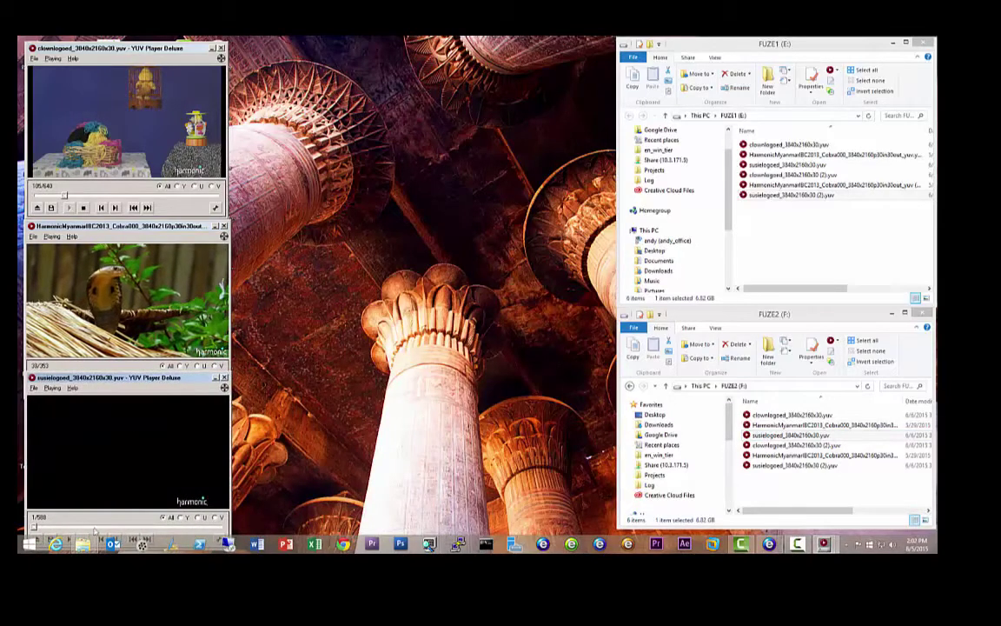
left_click_drag(154, 372, 154, 365)
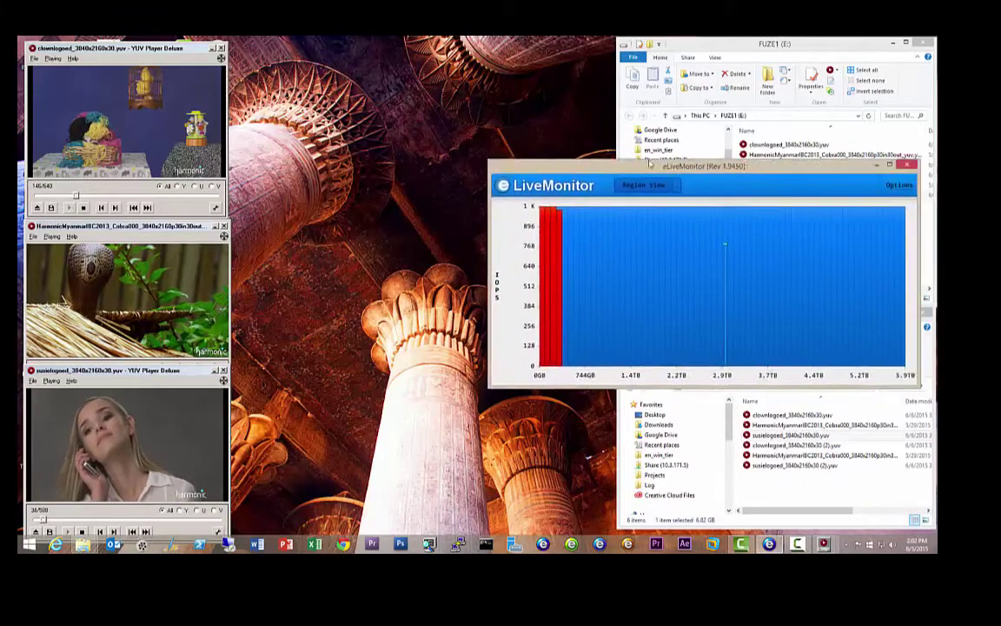
Position the eLiveMonitor window between the players and the file windows, narrowing the FUZE1 and FUZE2 windows to make room
left_click_drag(707, 164, 438, 158)
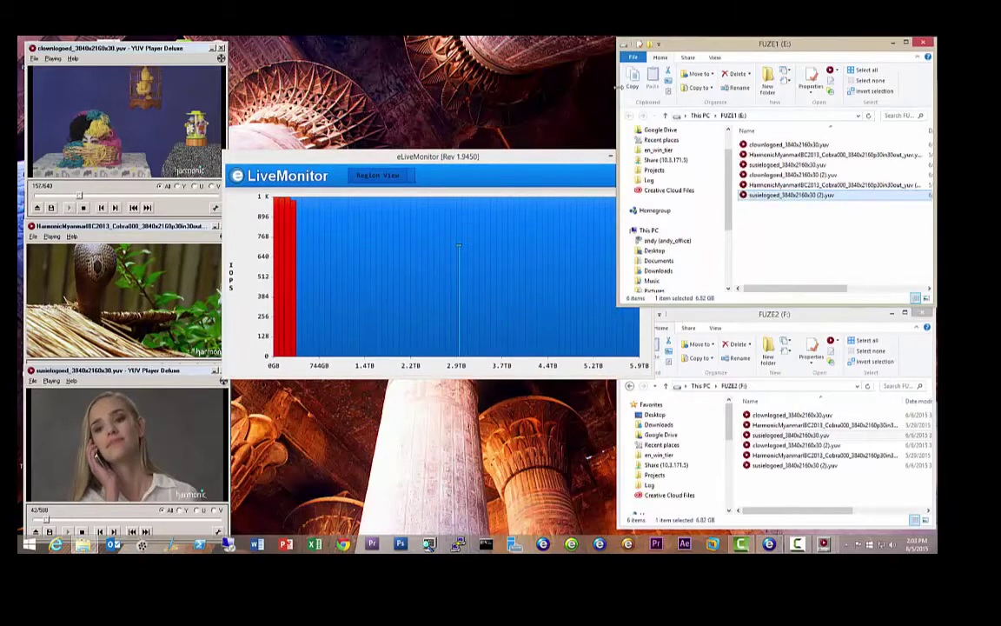
left_click_drag(618, 93, 848, 93)
left_click(743, 323)
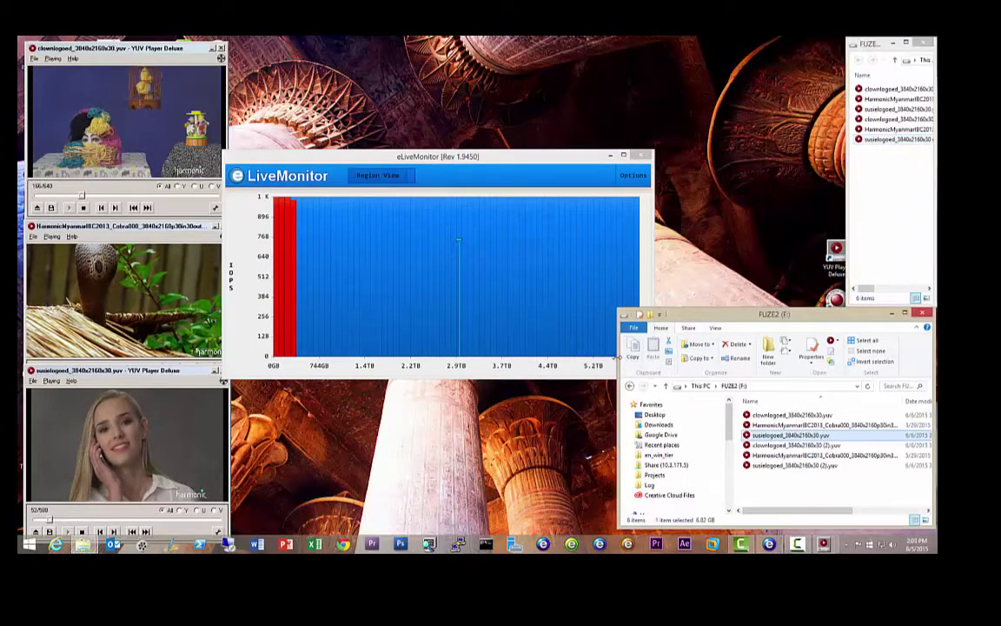
left_click_drag(617, 357, 849, 349)
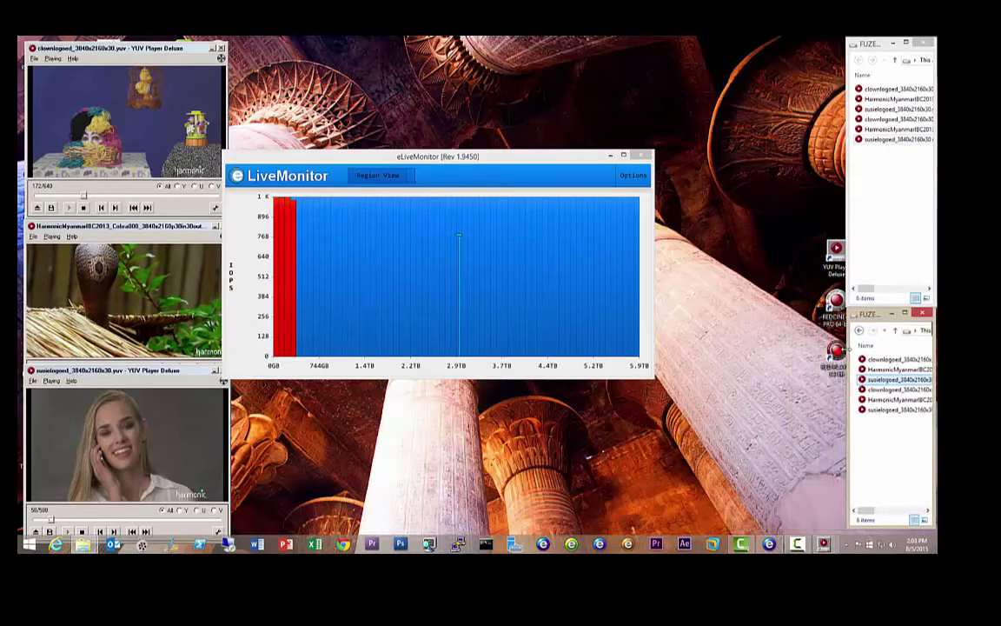
left_click_drag(315, 157, 358, 95)
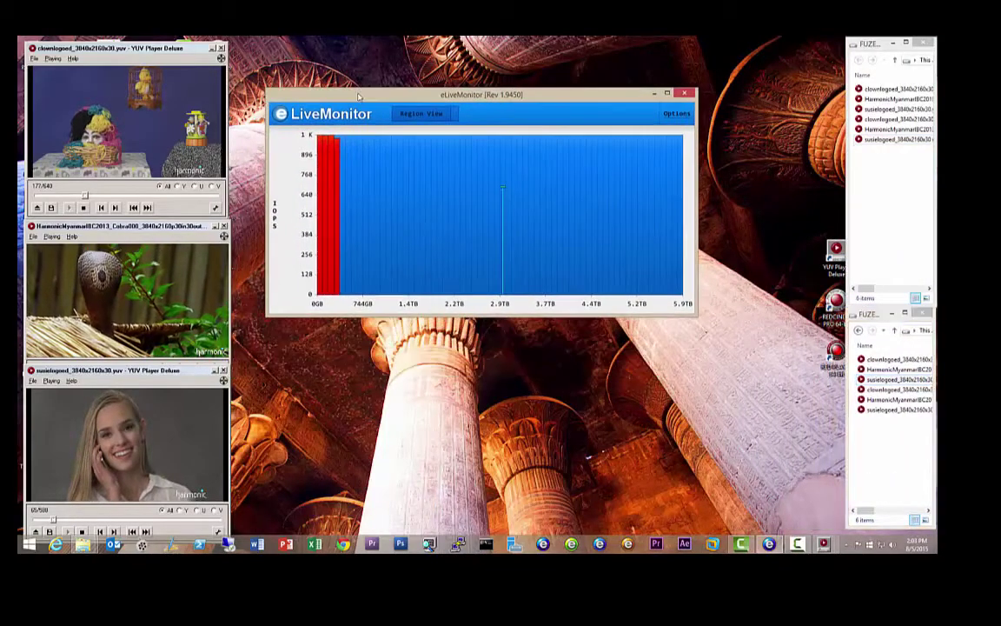
Switch eLiveMonitor to Activity View and set the graph's mode to MBPS
left_click(452, 117)
left_click(421, 134)
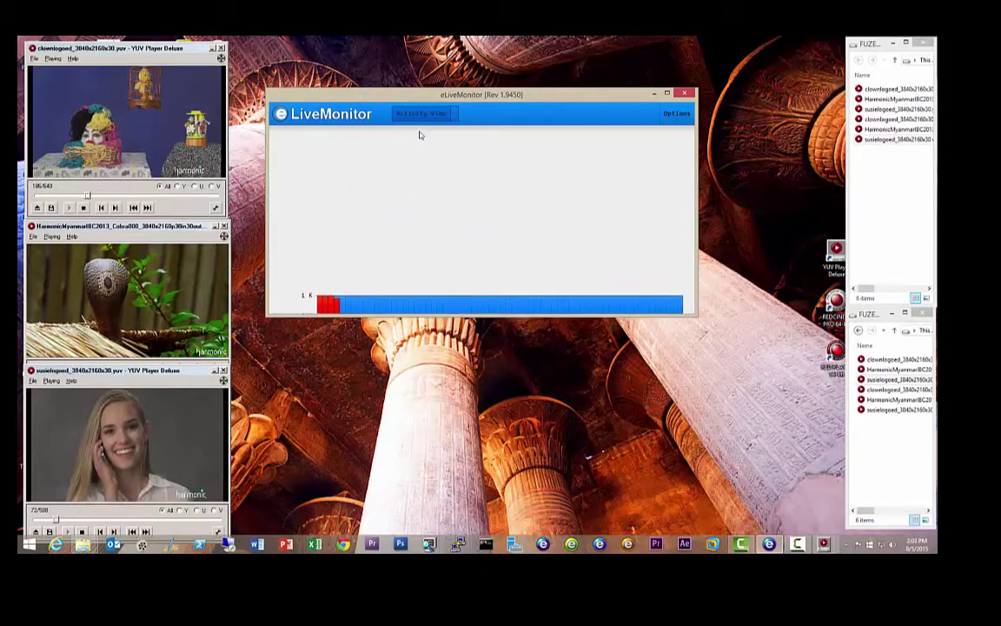
left_click(681, 123)
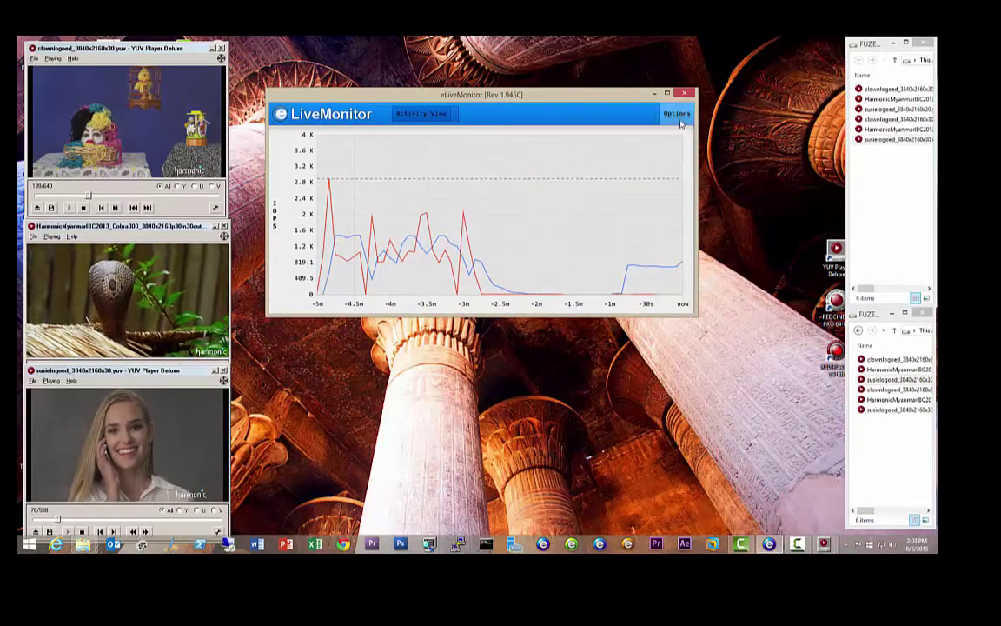
left_click(684, 162)
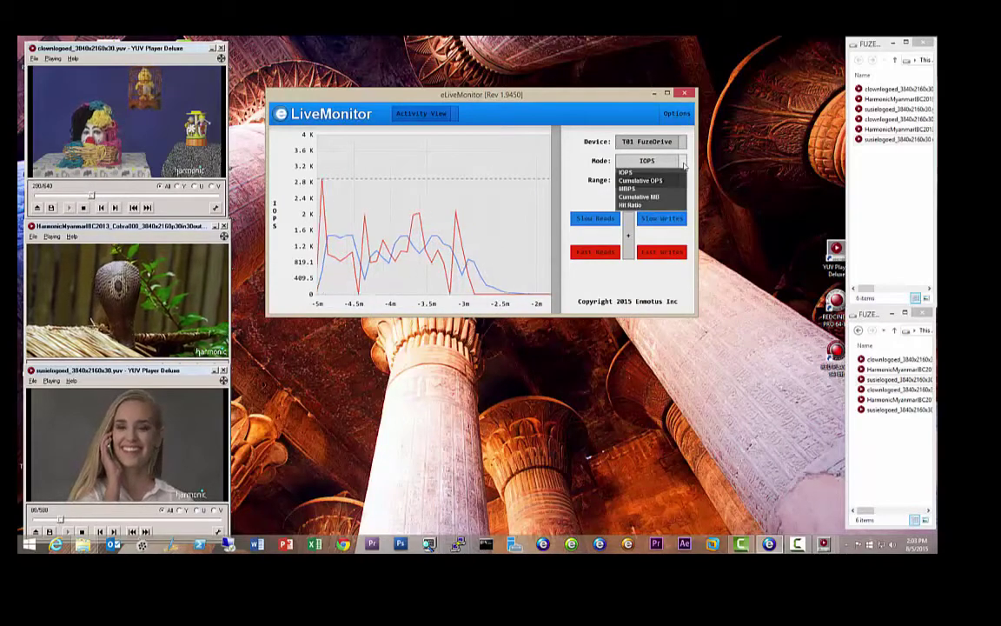
left_click(654, 188)
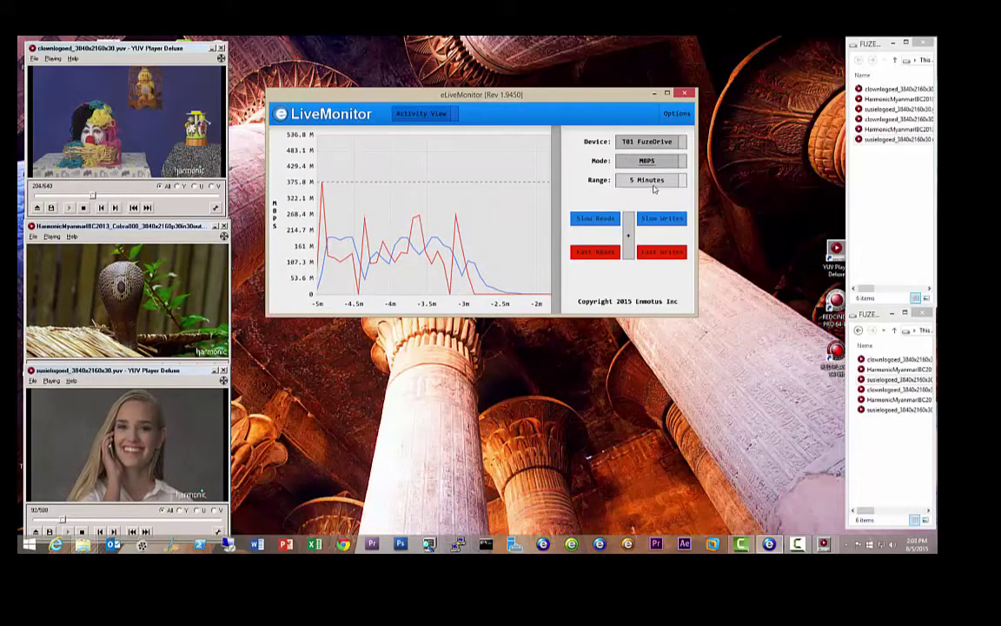
Set the activity graph's time range to 10 Minutes and hide the graph options
left_click(684, 182)
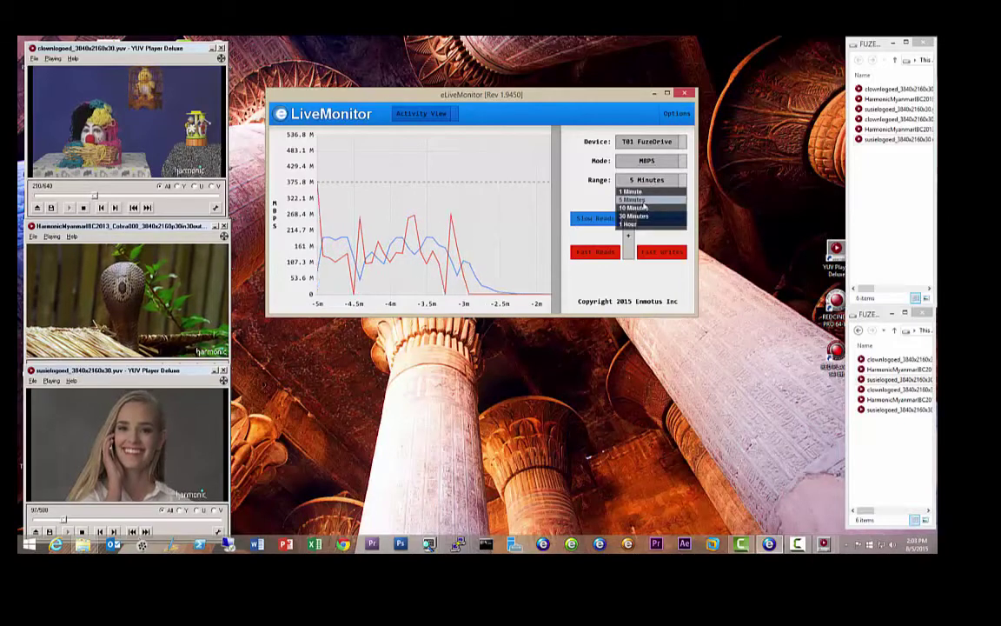
left_click(641, 210)
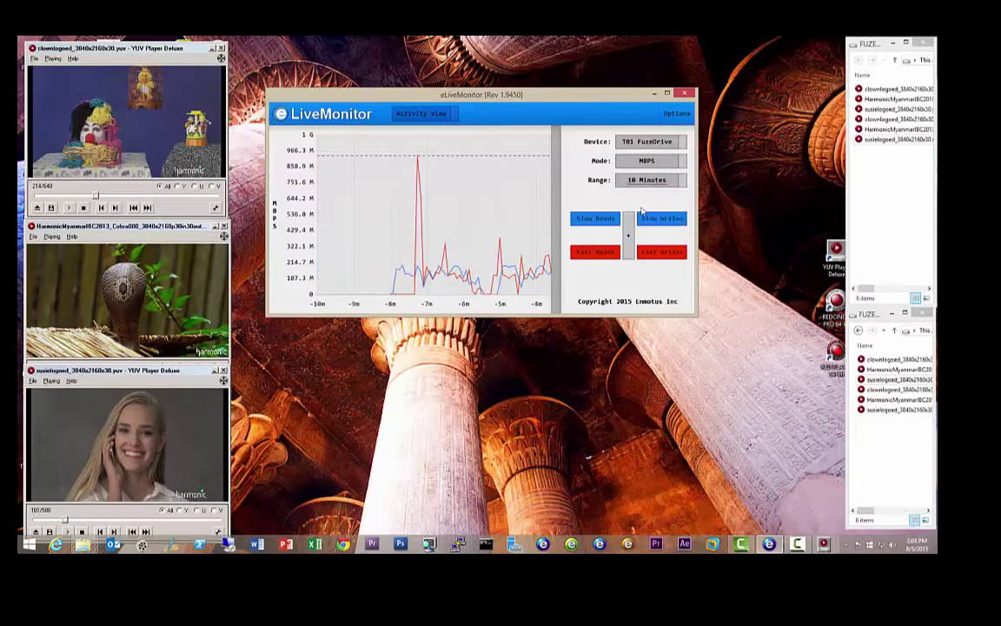
left_click(684, 182)
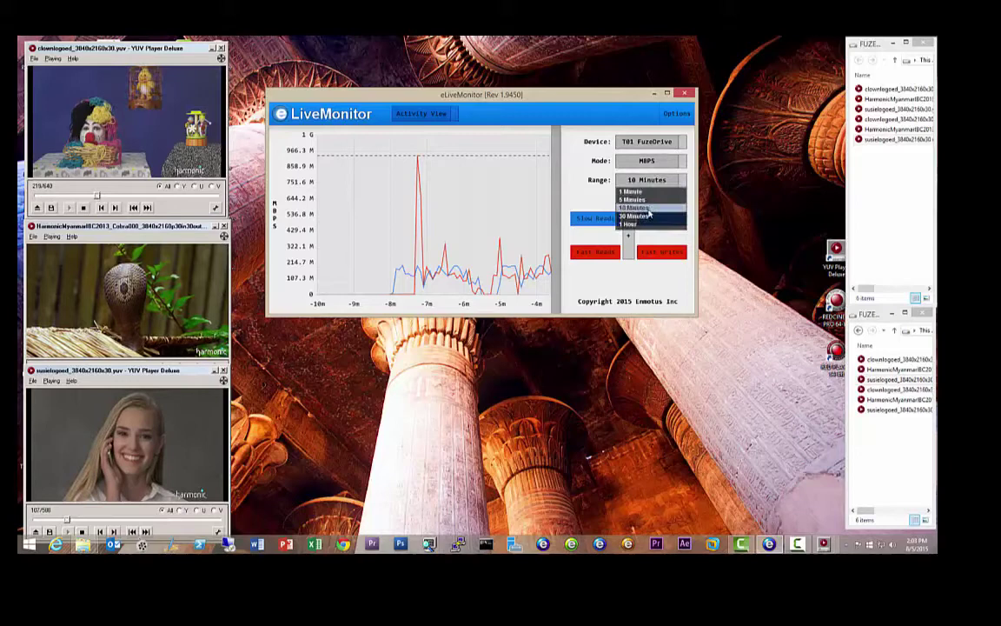
left_click(685, 178)
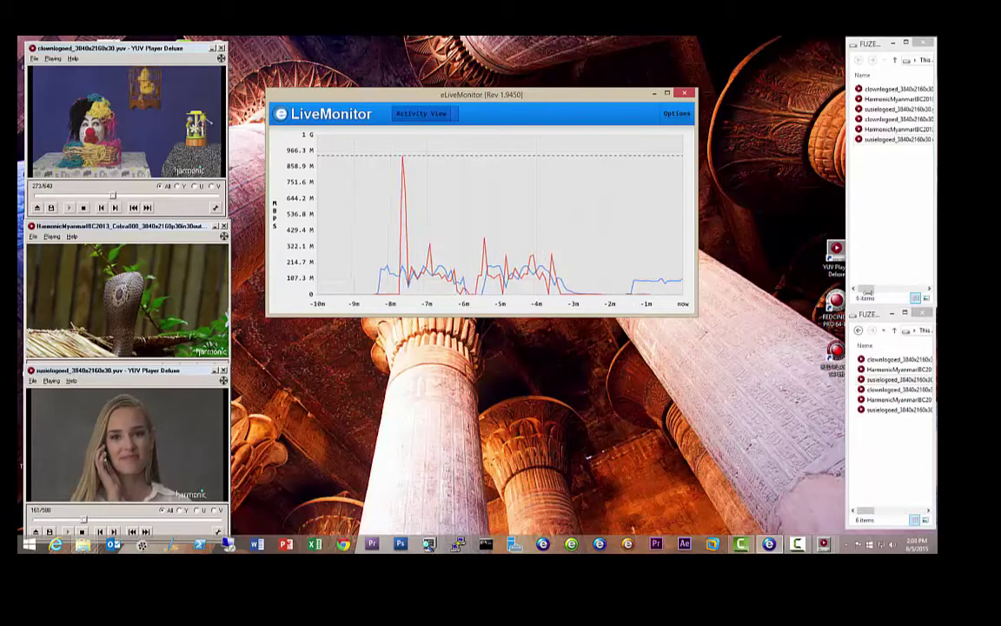
Move the eLiveMonitor window lower on the desktop, clear of the FUZE1 file window, and bring FUZE1 back into view
left_click_drag(600, 96, 753, 312)
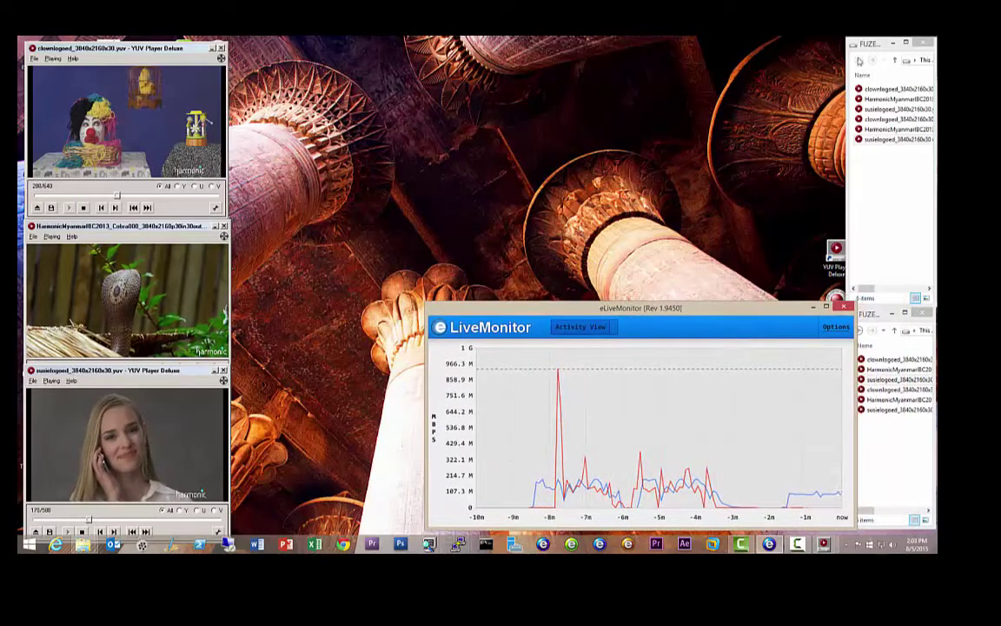
mouse_move(847, 59)
left_mouse_down()
mouse_move(739, 58)
mouse_move(847, 59)
left_mouse_up()
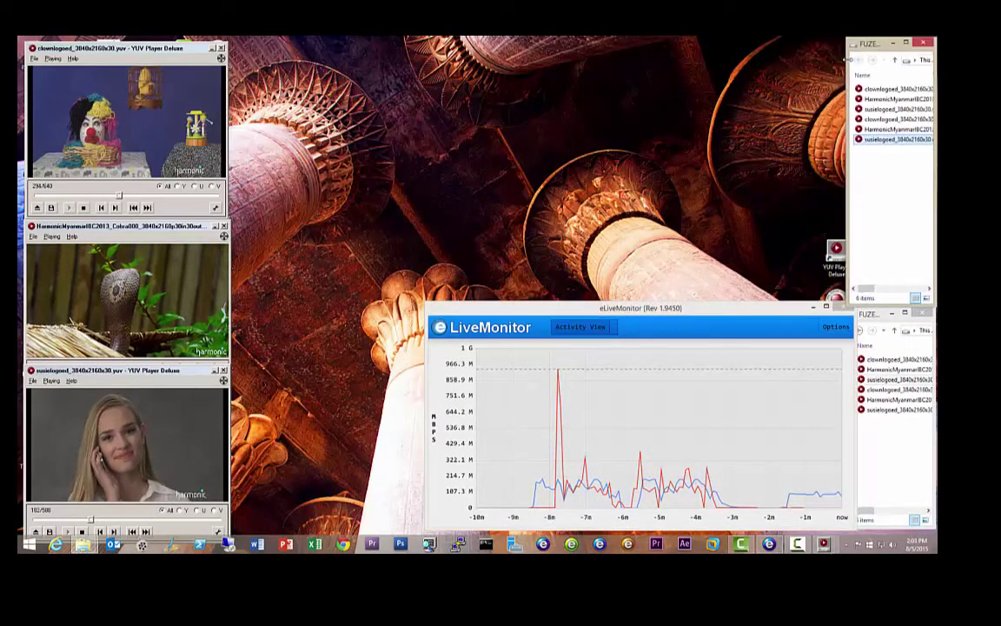
left_click(892, 42)
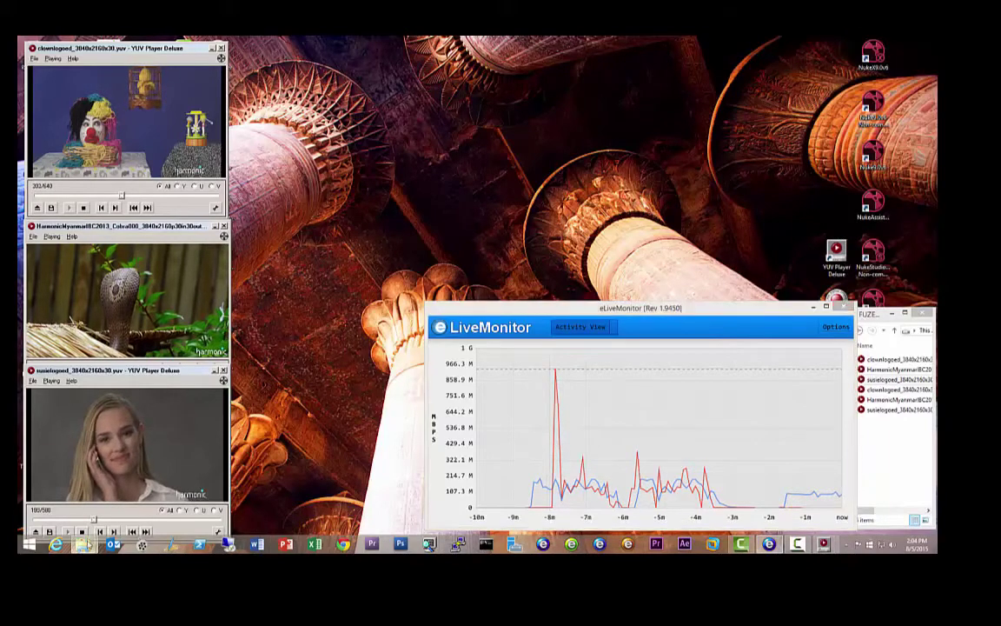
mouse_move(82, 543)
left_click(94, 491)
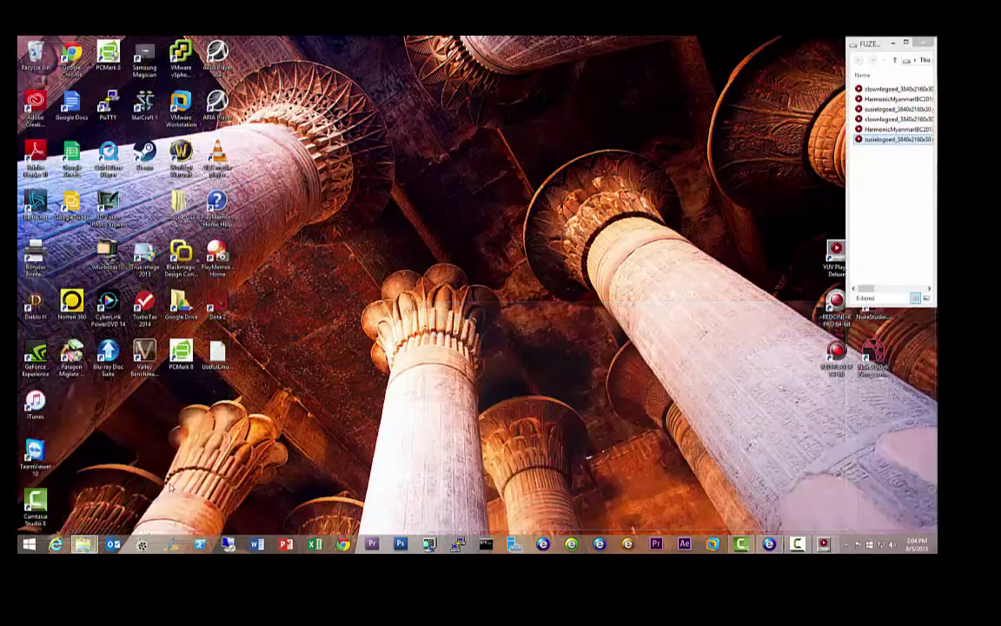
Play clownlogoed_3840x2160x30.yuv from FUZE1 (E:), and place its player beside the clown video playing from FUZE2
double_click(898, 88)
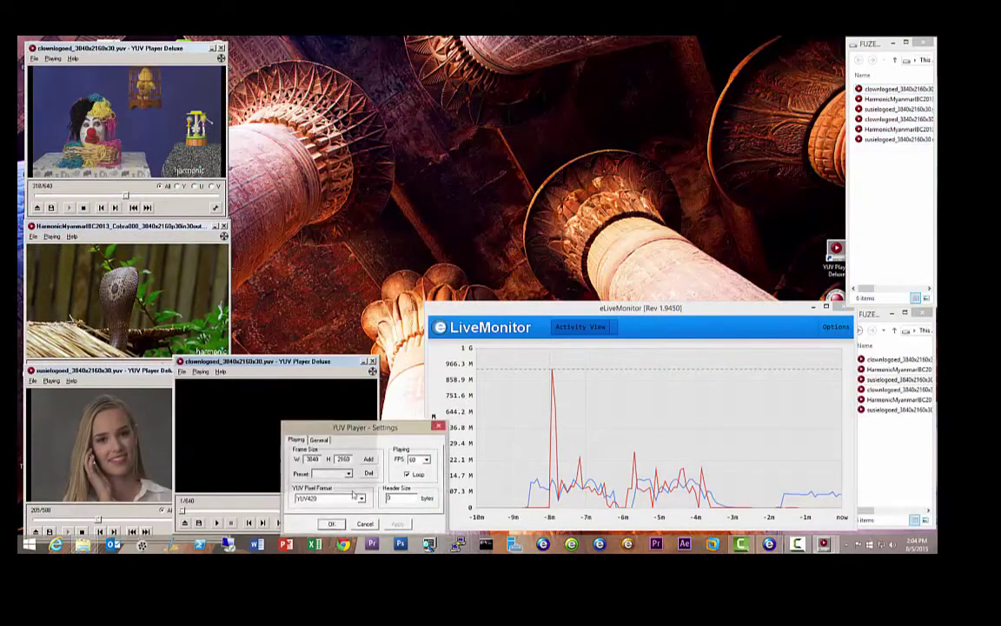
left_click(365, 525)
left_click_drag(332, 362, 387, 54)
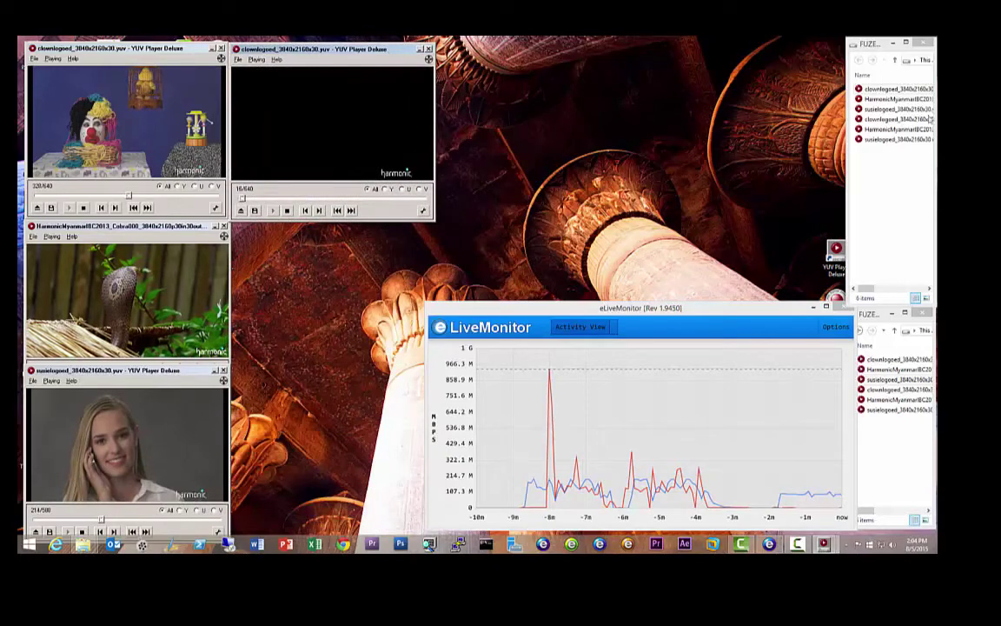
Play the HarmonicMyanmarIBC2013_Cobra000 .yuv original from FUZE1 (E:), and place its player beside the cobra video from FUZE2
double_click(895, 99)
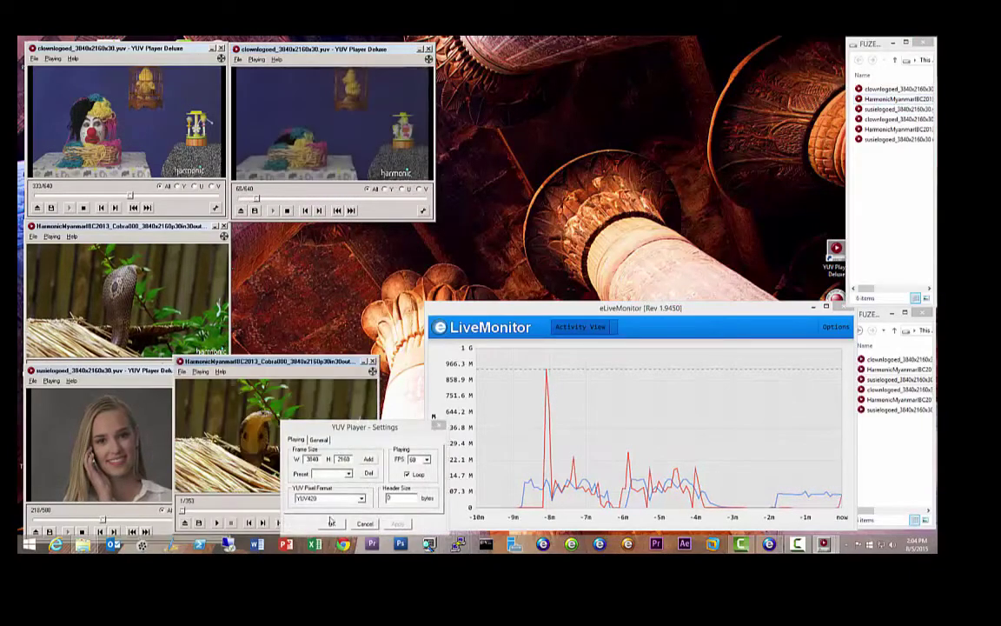
left_click(331, 525)
left_click_drag(301, 362, 356, 230)
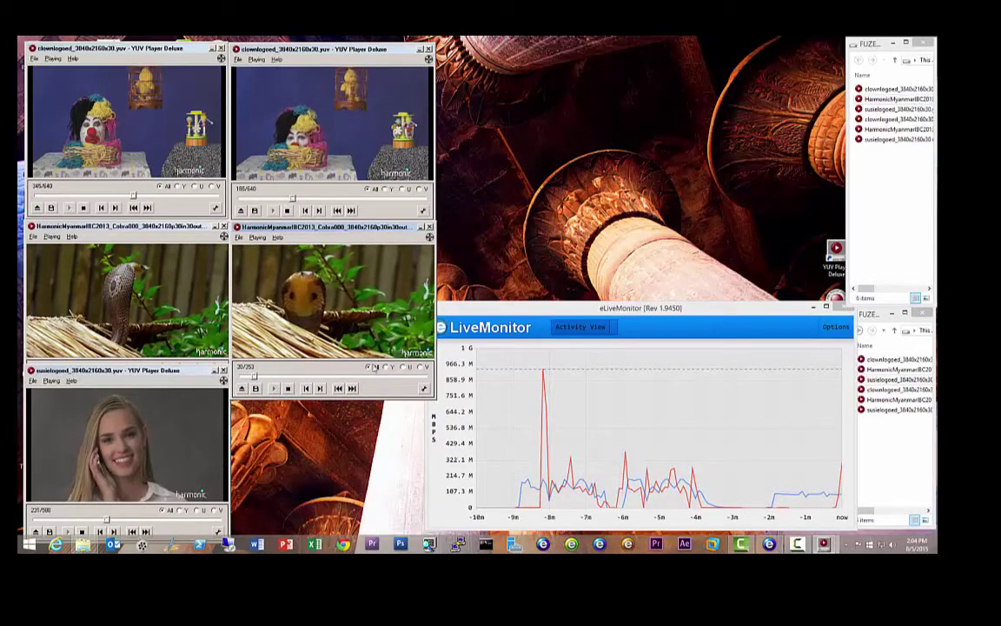
Play susielogoed_3840x2160x30.yuv from FUZE1 (E:), and place its player beside the susie video from FUZE2
left_click_drag(888, 111, 837, 251)
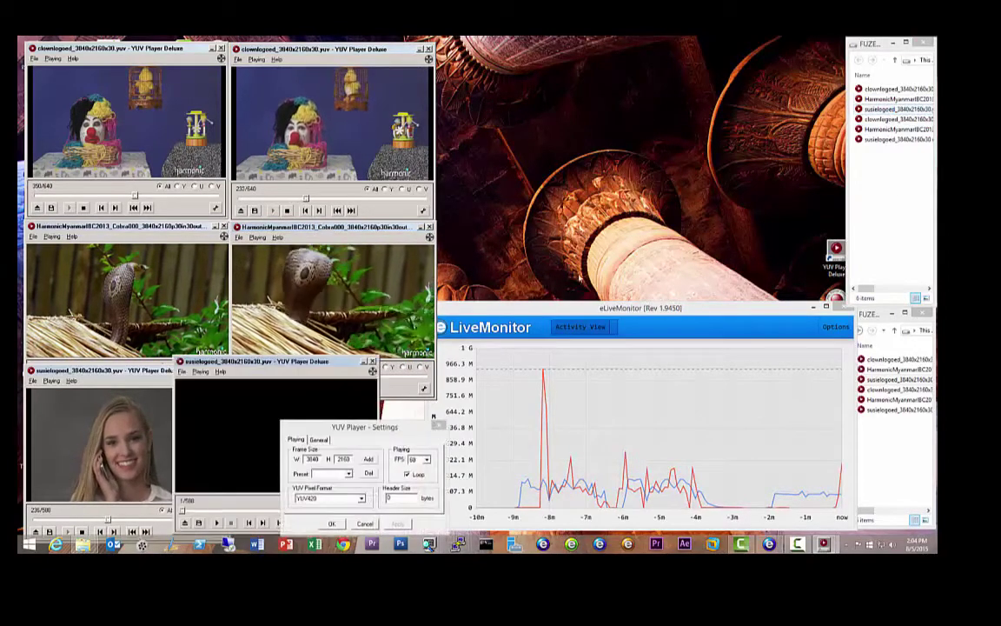
left_click(331, 523)
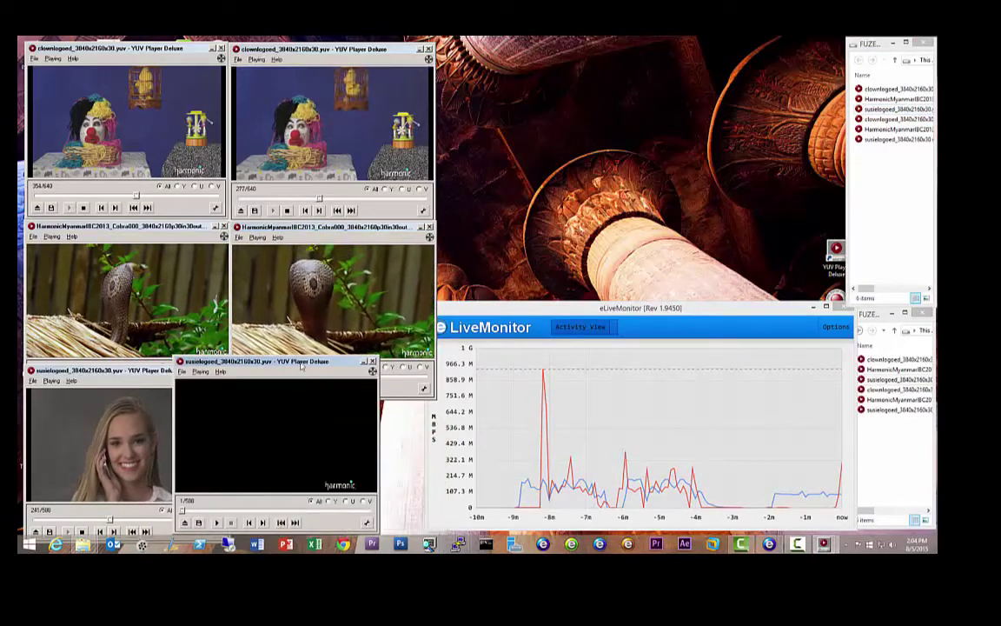
left_click_drag(302, 365, 356, 373)
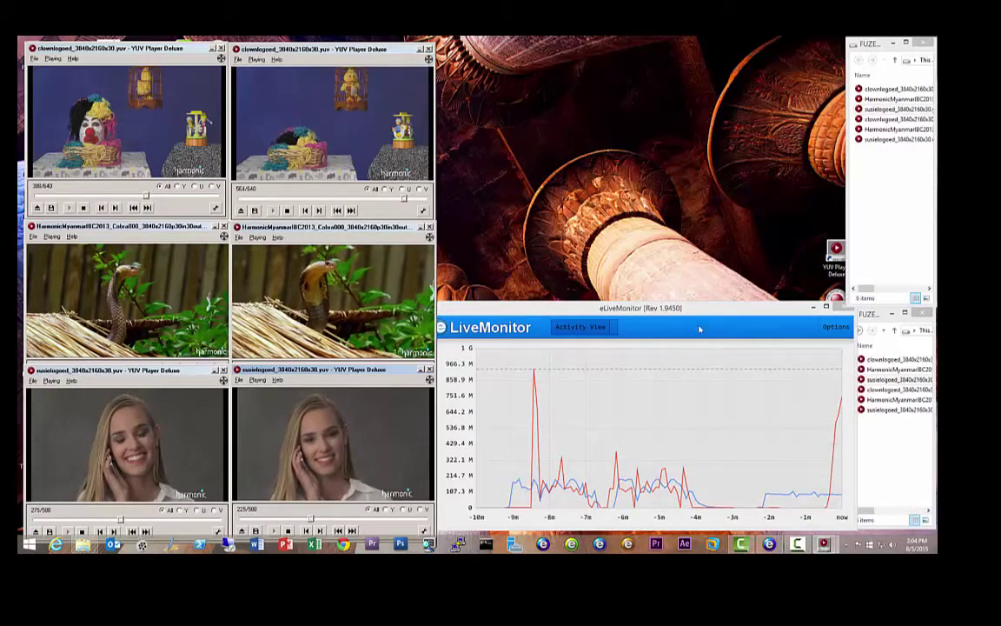
Enlarge the eLiveMonitor activity graph to the desktop's full height and fit it between the video players and the file windows
left_click_drag(684, 306, 716, 57)
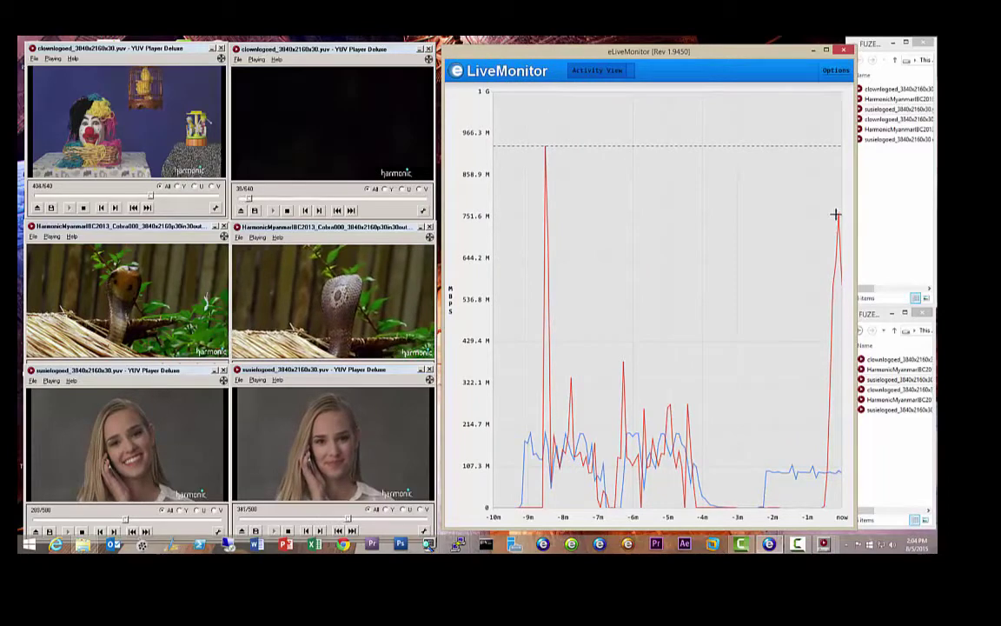
left_click_drag(653, 54, 647, 52)
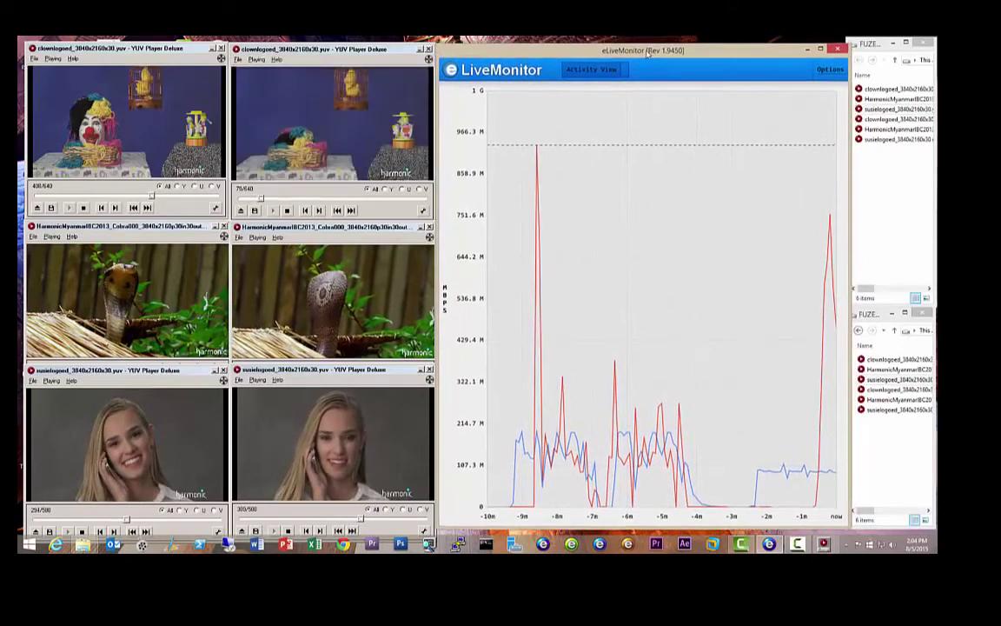
Check the FuzeDrive tiering and the available file promotion durations for the first susielogoed video on FUZE2
left_click(880, 380)
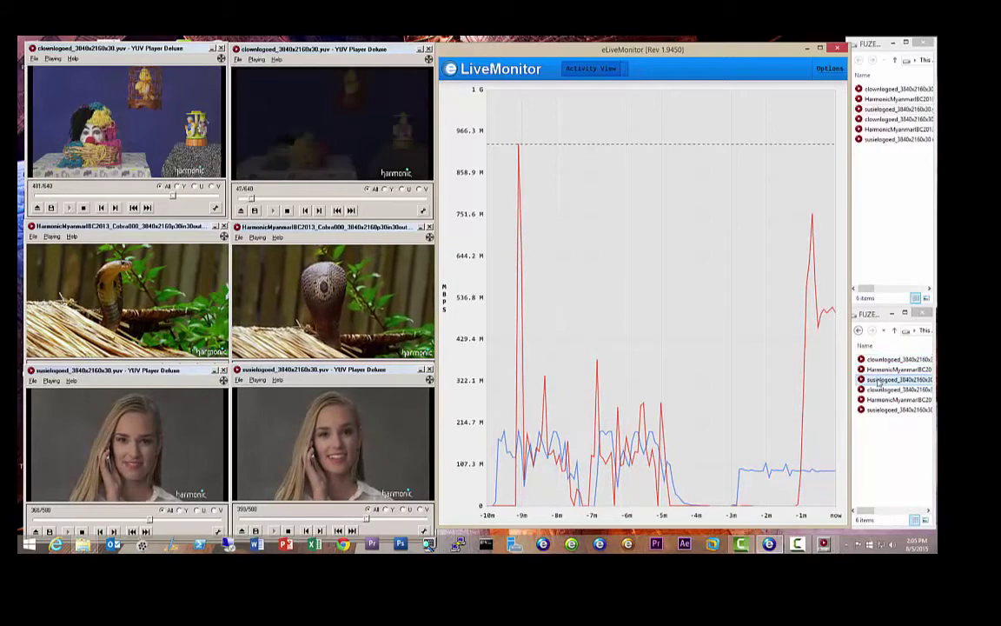
right_click(880, 380)
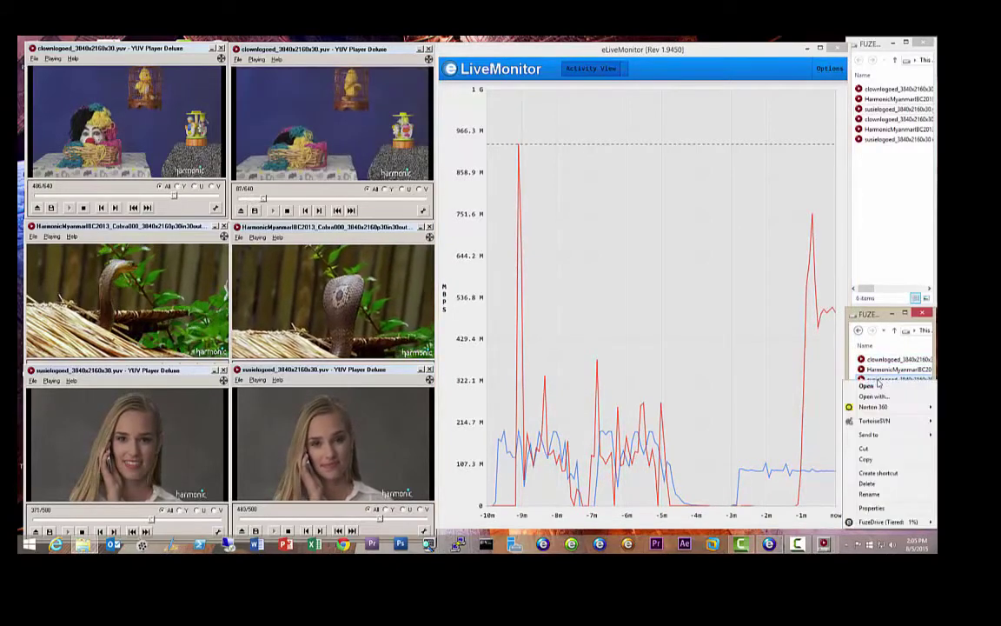
mouse_move(895, 522)
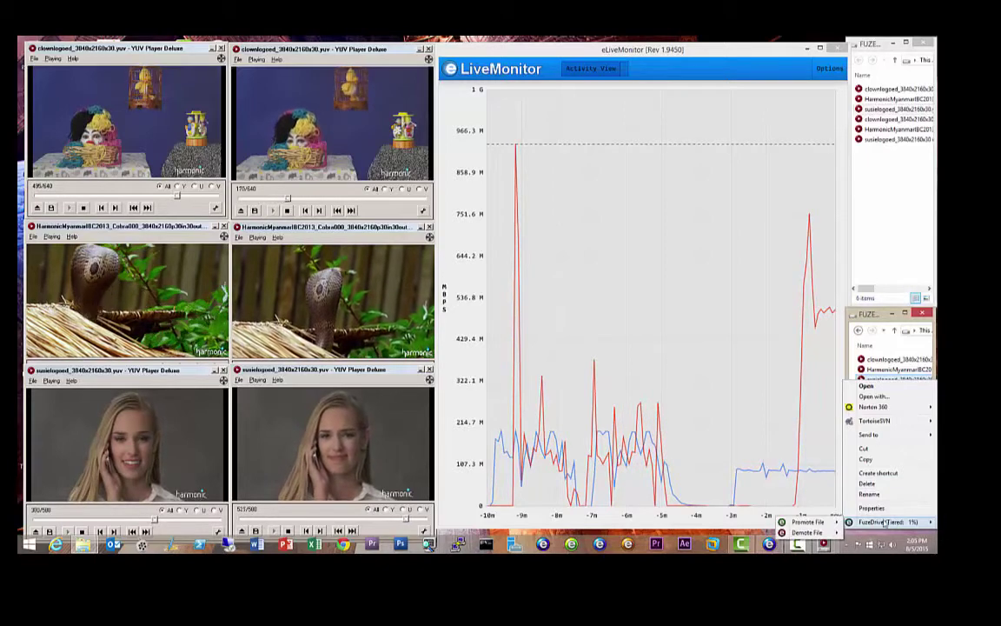
mouse_move(821, 524)
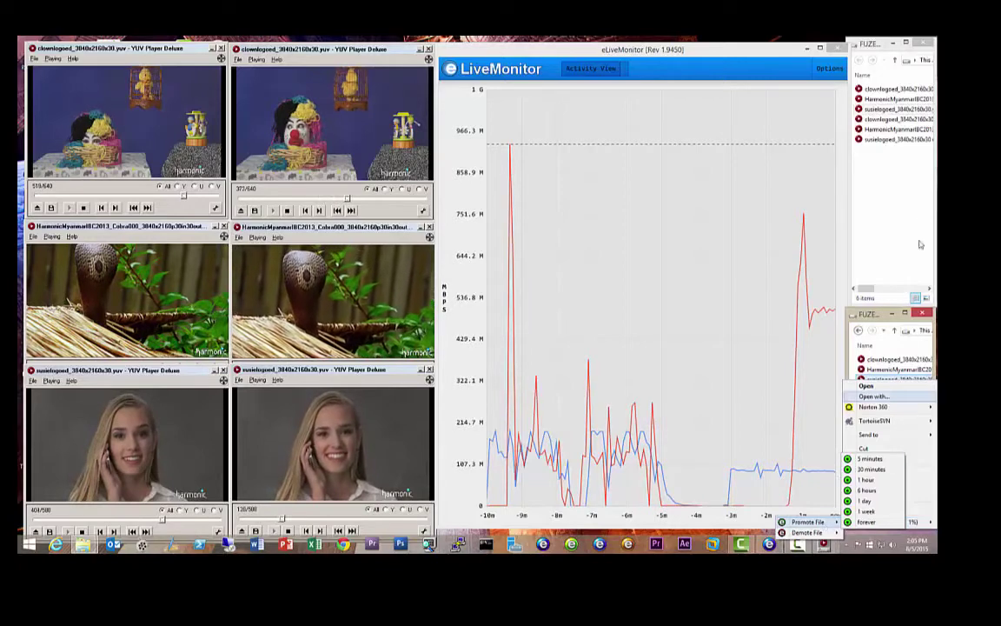
left_click(891, 219)
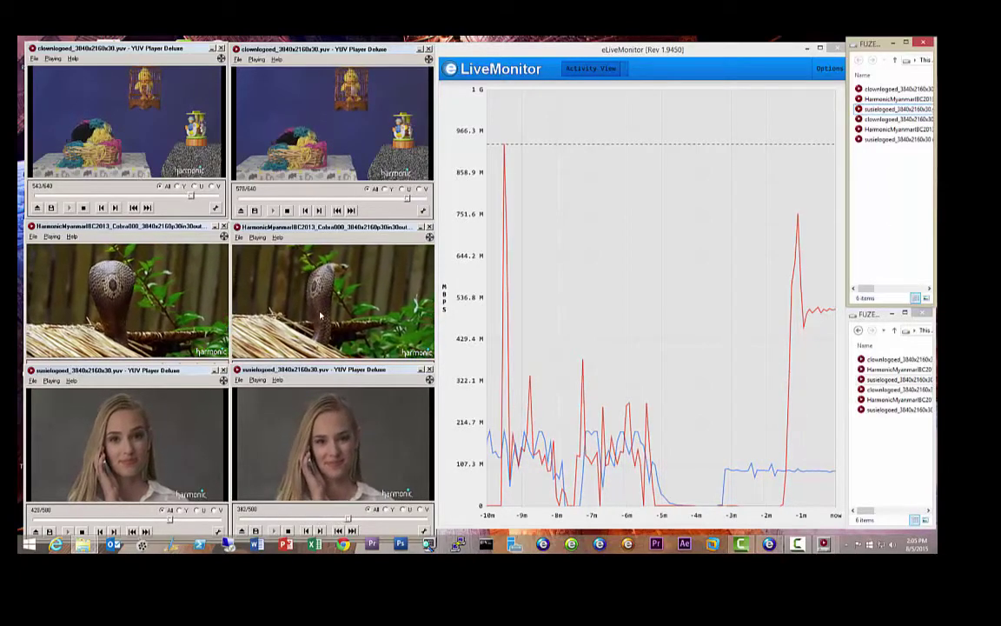
Switch eLiveMonitor from the activity graph to Region View
left_click(625, 70)
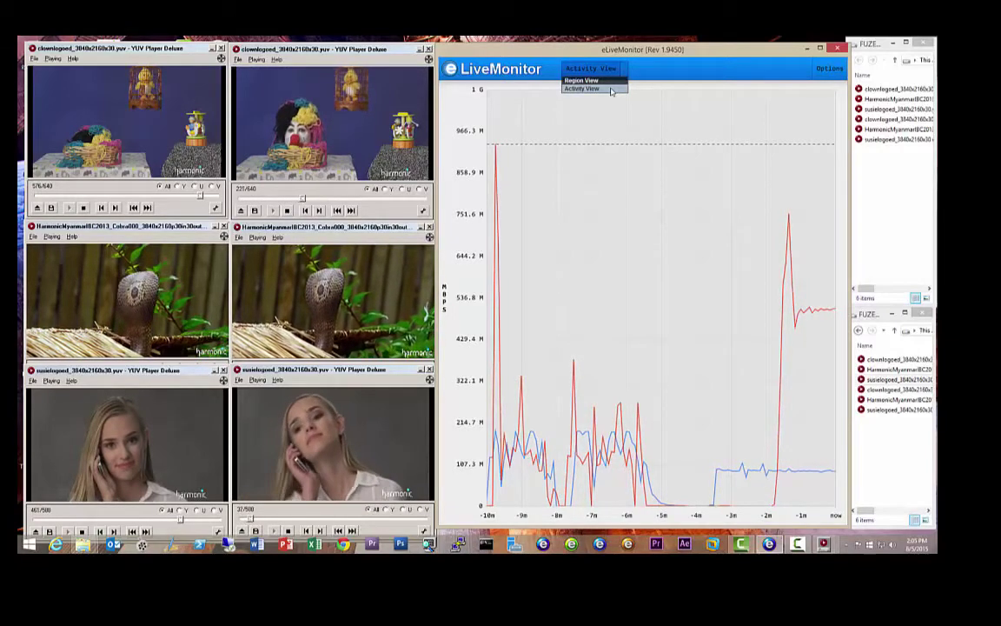
left_click(607, 82)
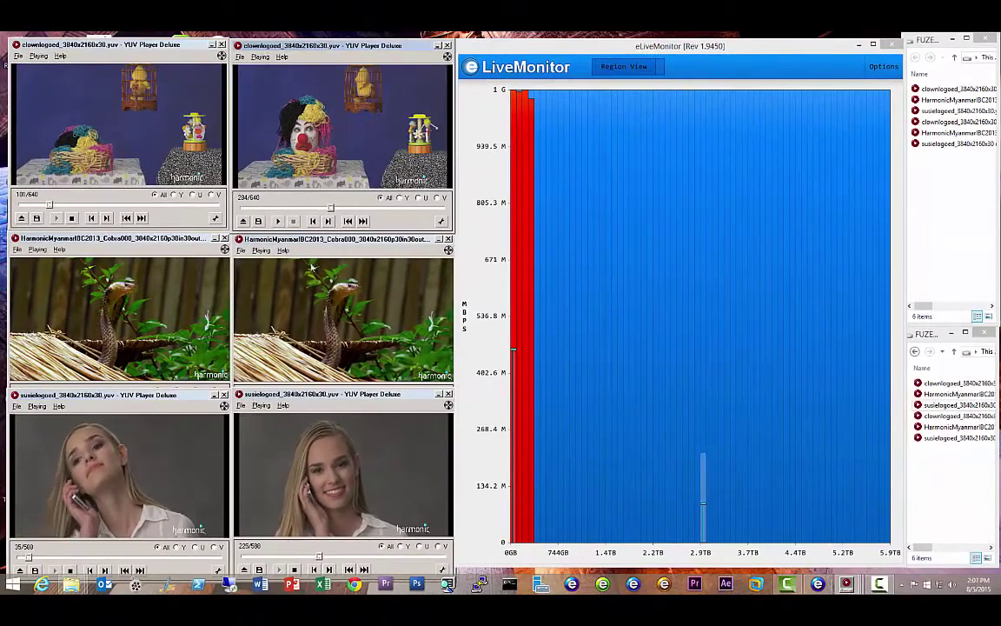
Stop the remaining cobra, susie and clown videos still playing from FUZE1 and FUZE2
left_click(298, 374)
left_click(295, 572)
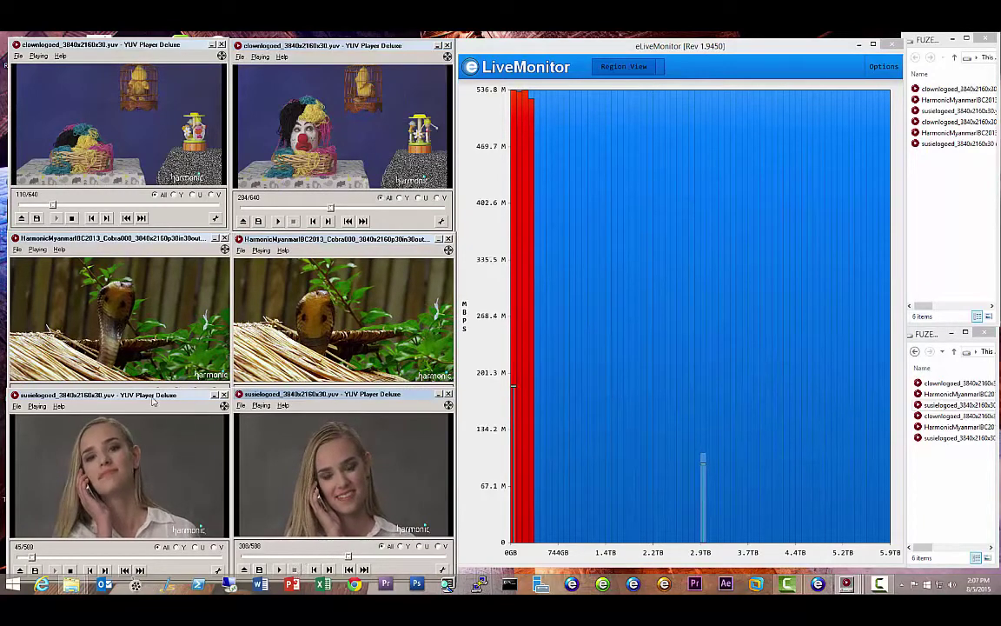
left_click(91, 569)
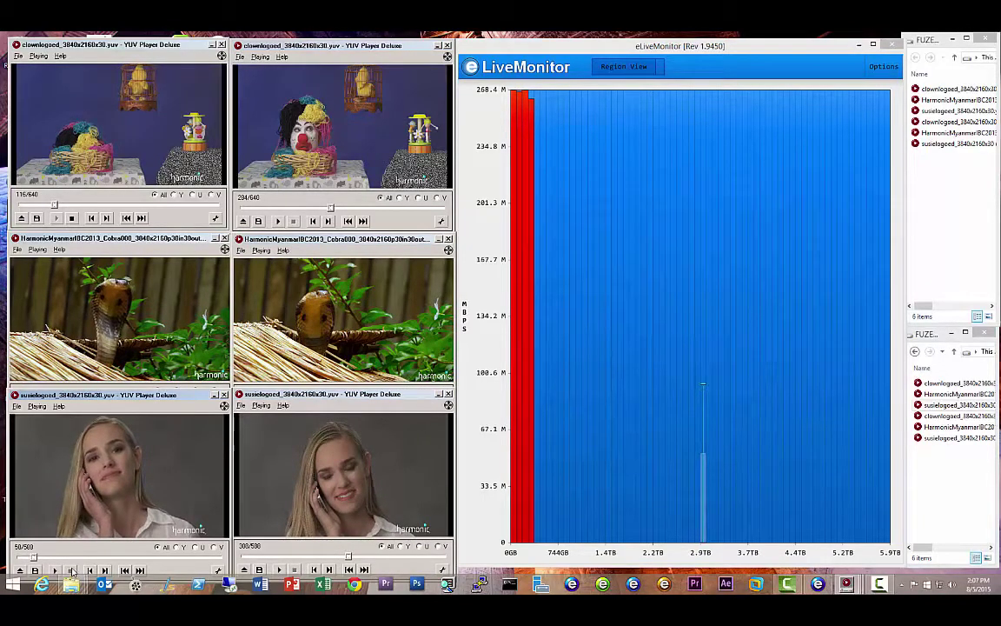
left_click(109, 243)
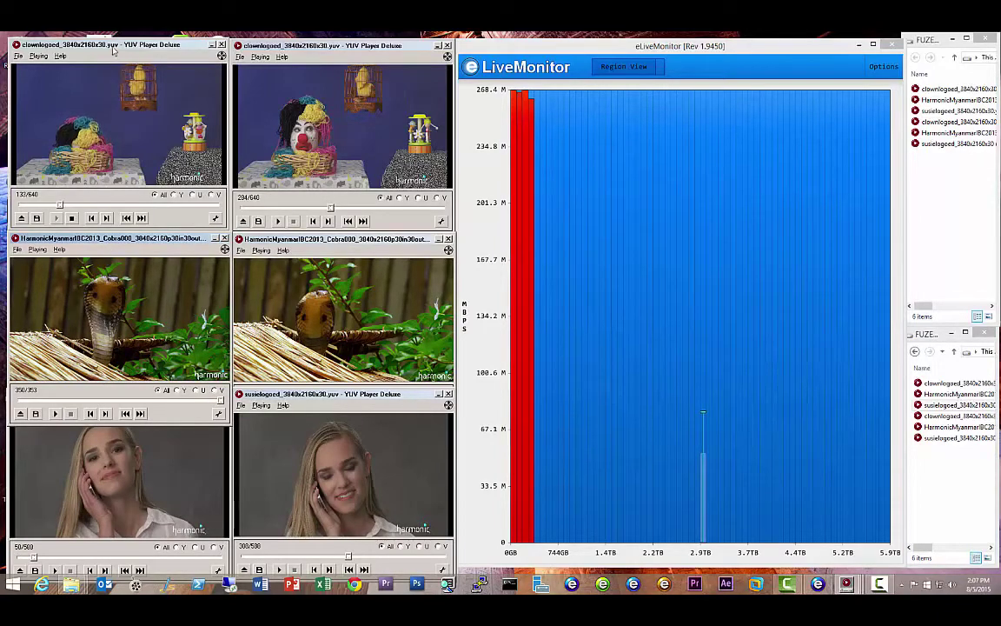
left_click(72, 218)
left_click(72, 218)
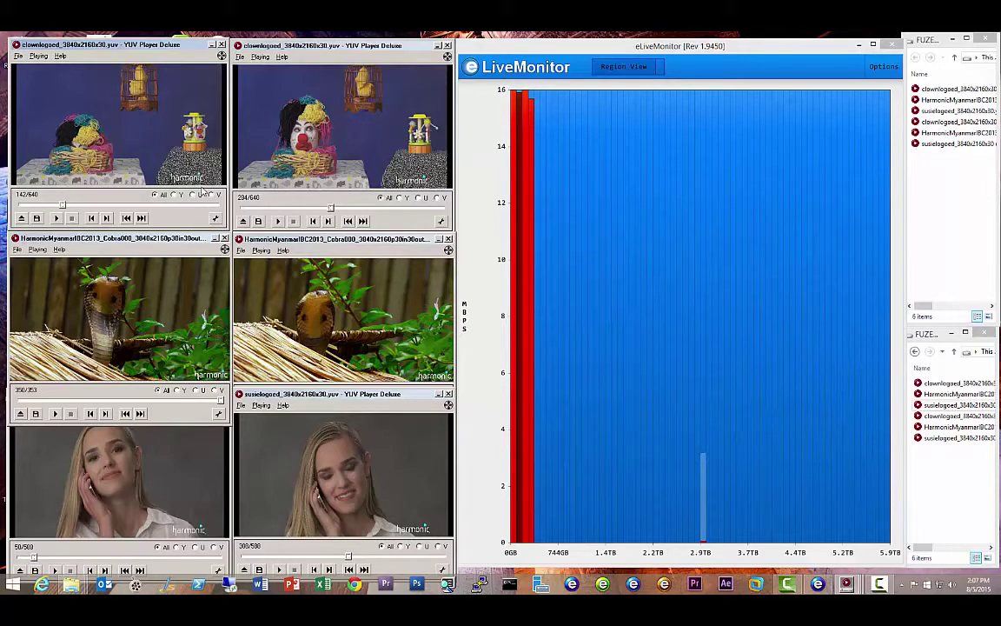
left_click(181, 443)
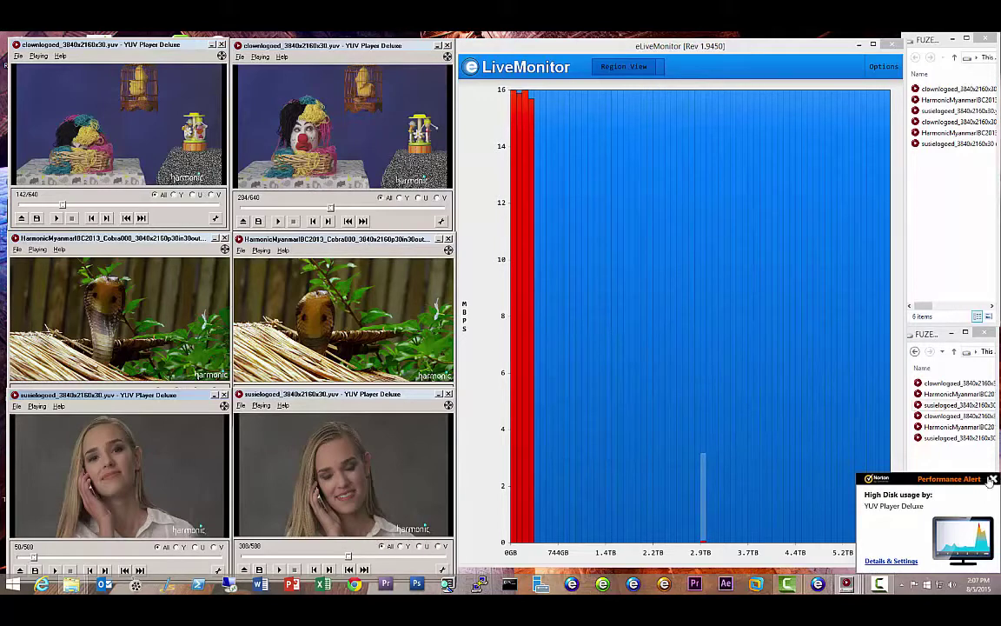
Inspect the fast and slow tier percentages of individual regions in the region map, especially the one at 2.9TB
mouse_move(676, 437)
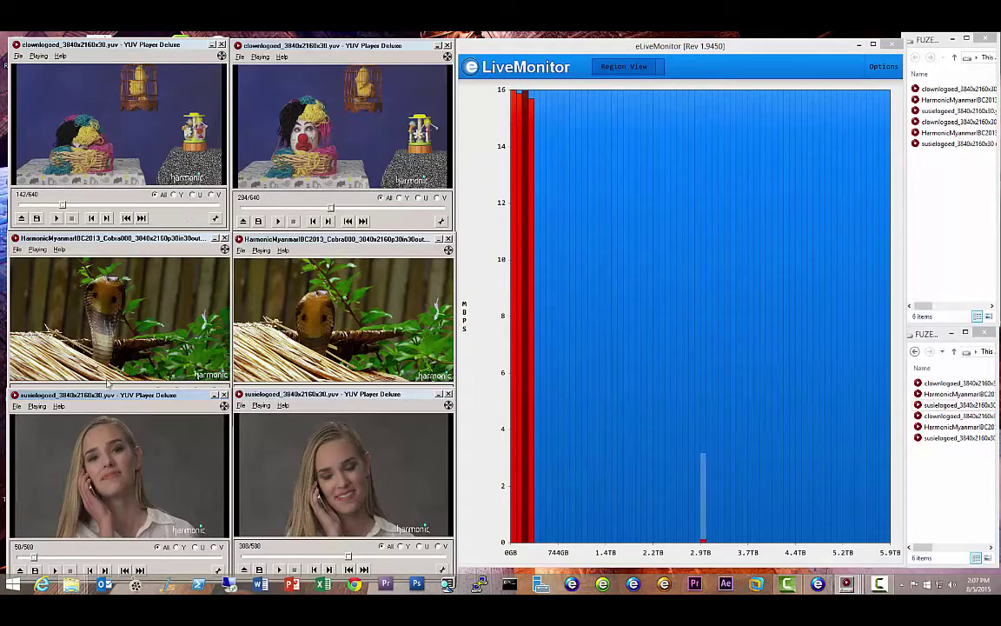
mouse_move(706, 469)
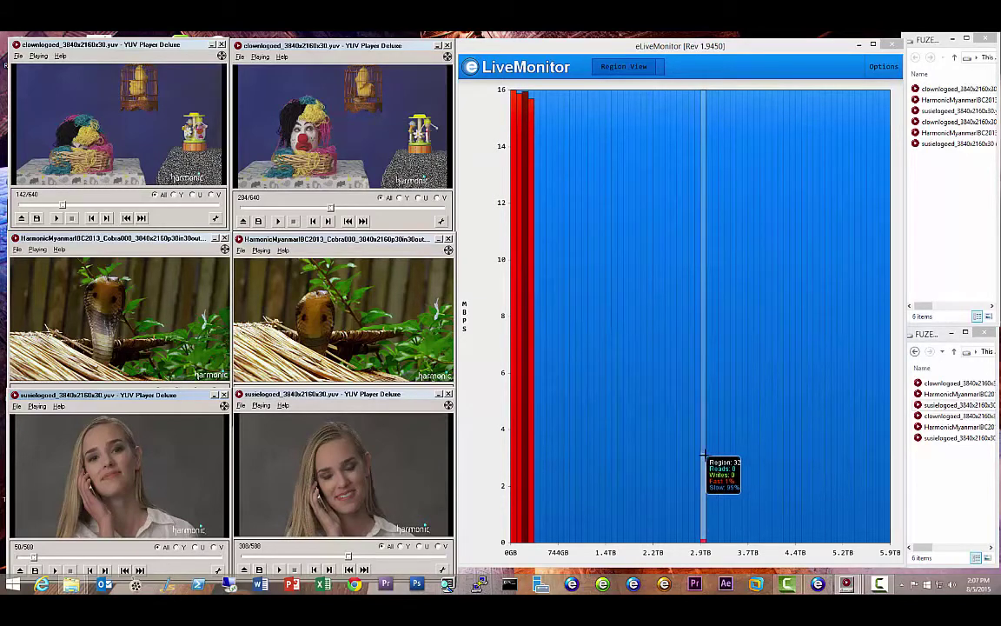
mouse_move(745, 450)
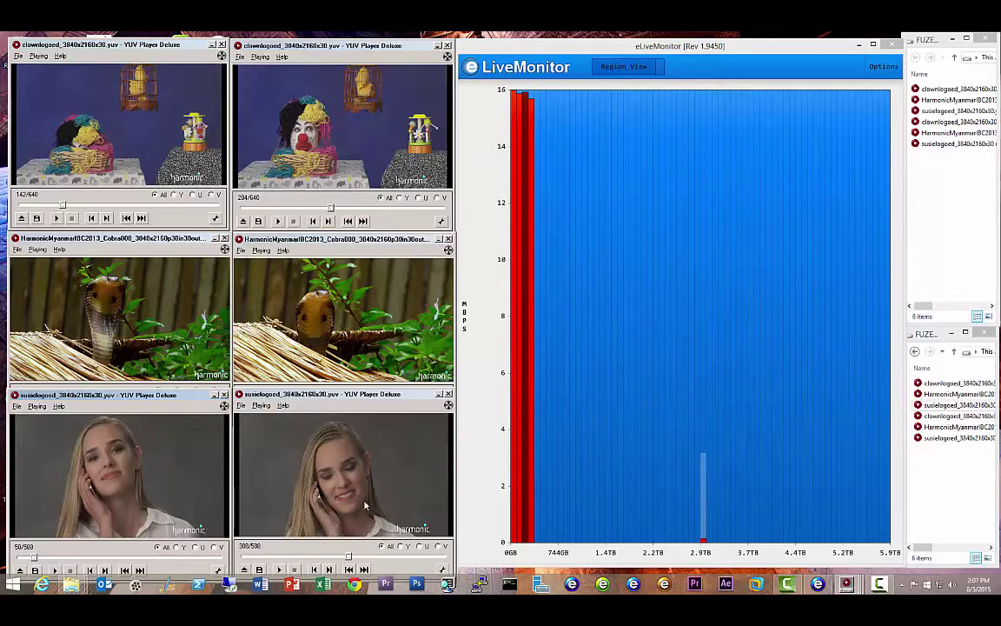
mouse_move(702, 538)
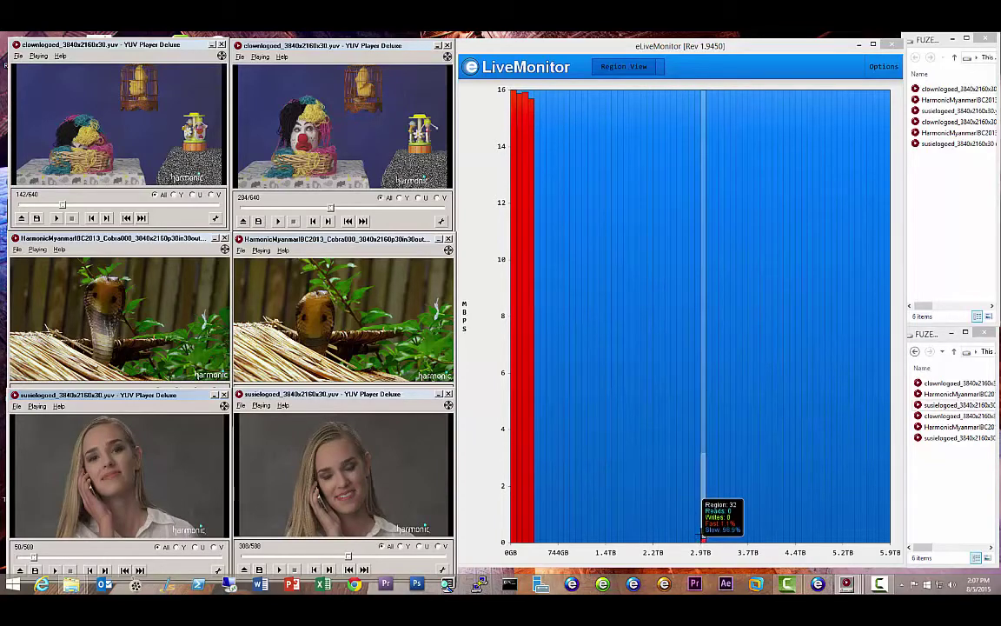
mouse_move(533, 170)
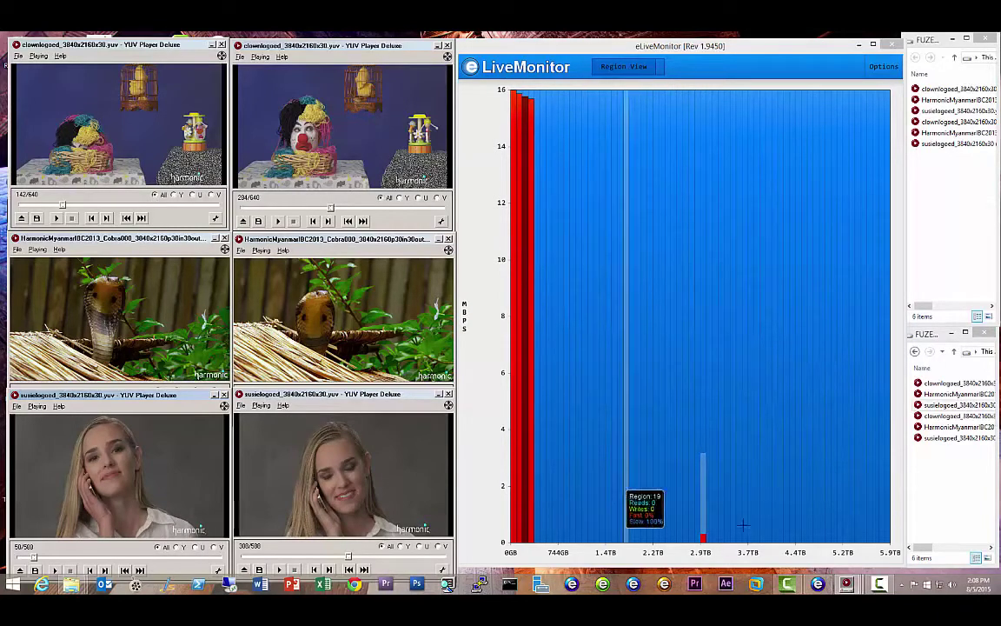
mouse_move(776, 520)
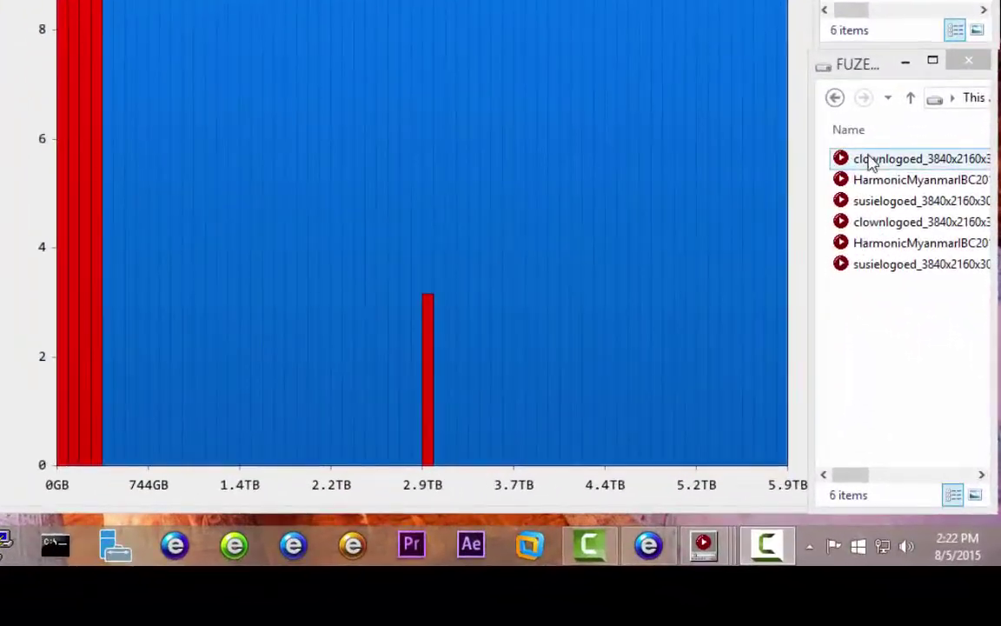
Check the FuzeDrive tiering percentage of the first clown, cobra and susie videos listed on FUZE2
right_click(872, 164)
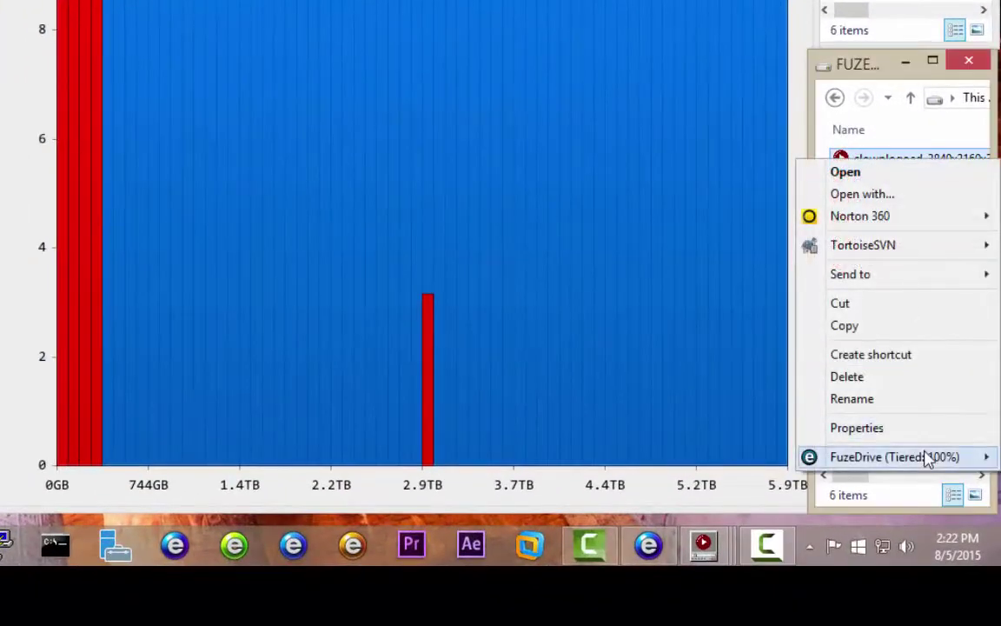
left_click(891, 109)
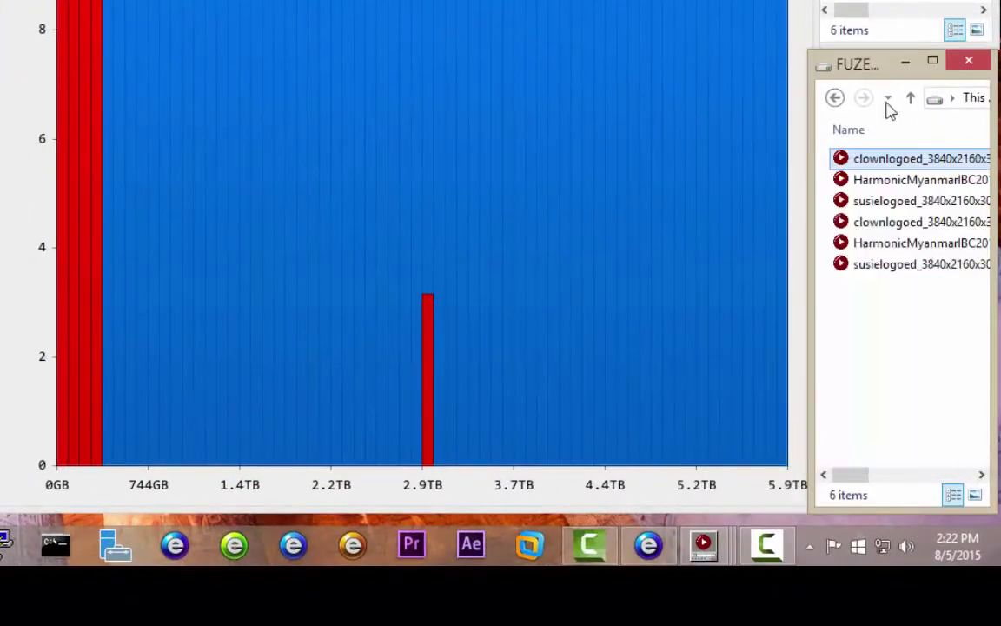
right_click(887, 180)
left_click(888, 72)
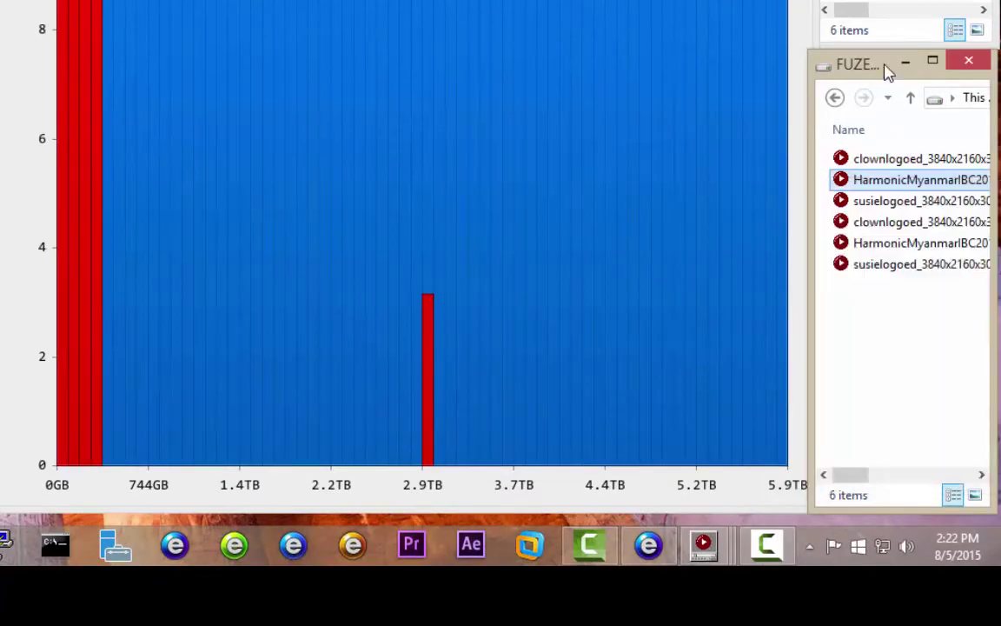
right_click(892, 201)
right_click(892, 202)
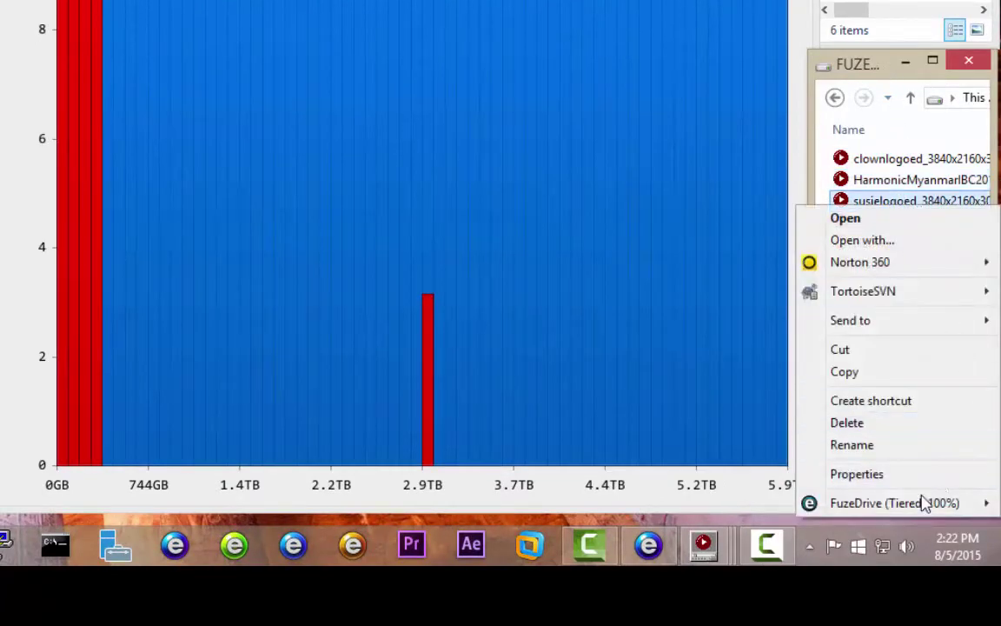
left_click(891, 73)
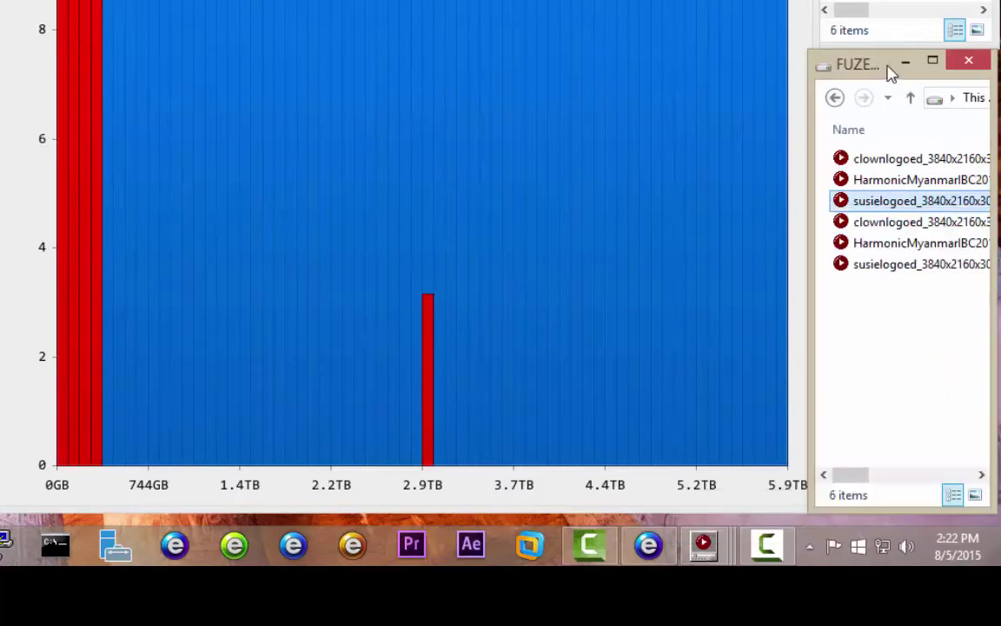
Check the FuzeDrive tiering percentage of the second clown, cobra and susie videos listed on FUZE2
right_click(883, 223)
mouse_move(896, 209)
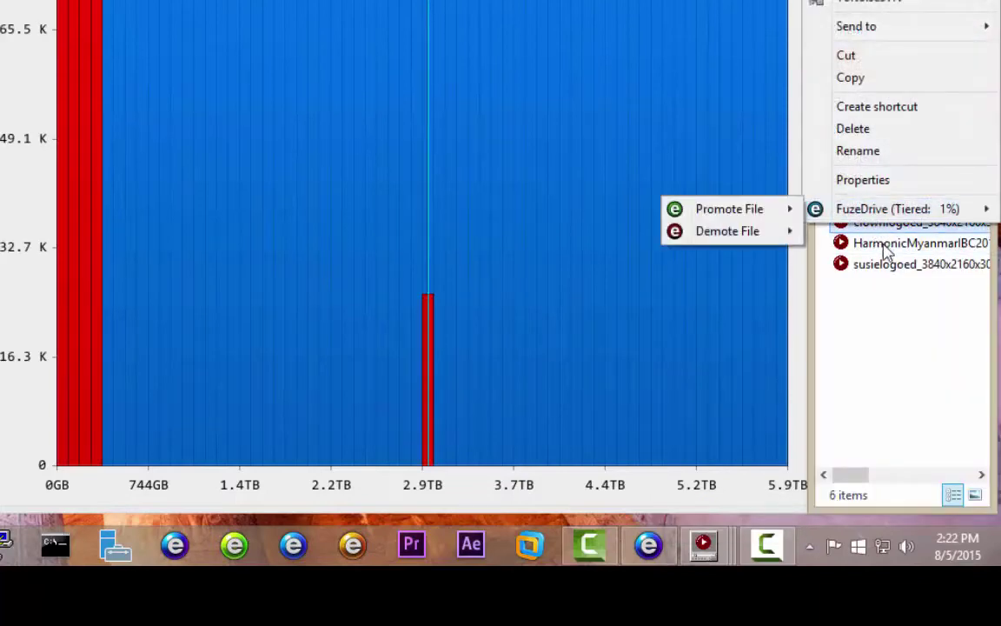
left_click(887, 248)
right_click(888, 243)
left_click(889, 266)
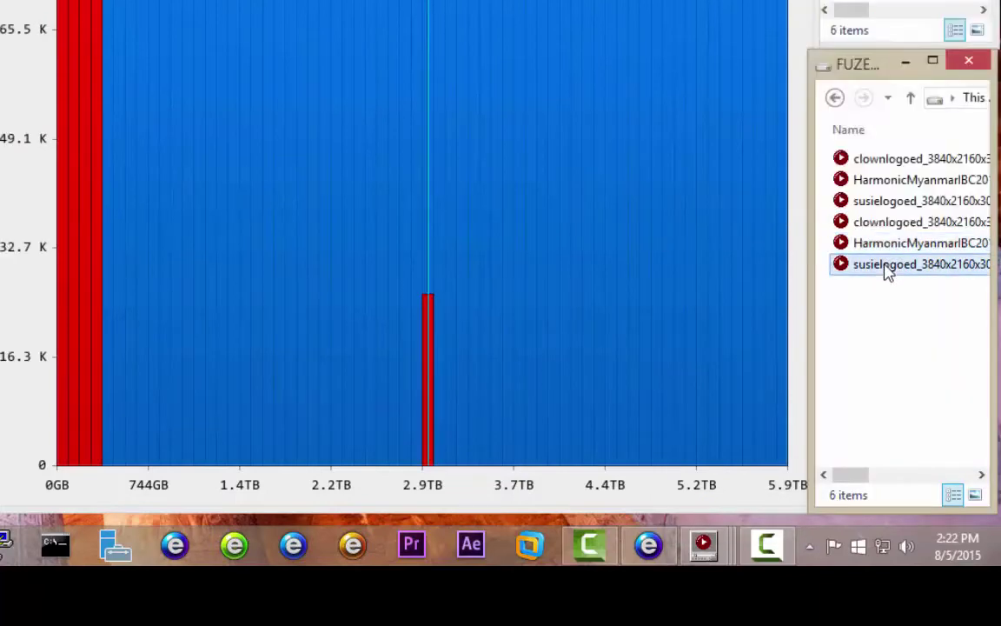
right_click(889, 266)
left_click(896, 291)
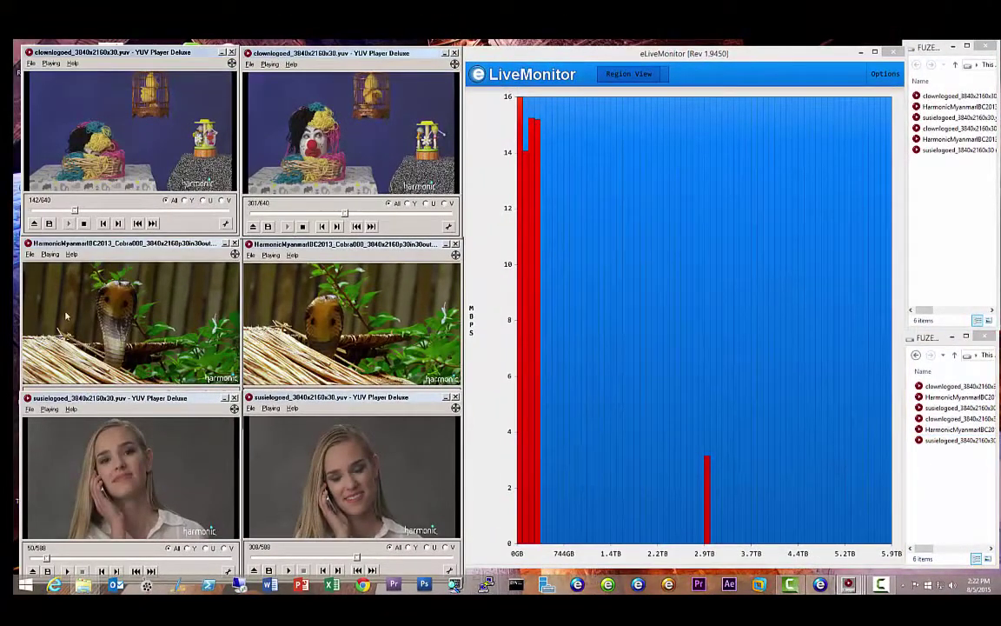
Restart the cobra videos in the FUZE2 and FUZE1 players
left_click(77, 375)
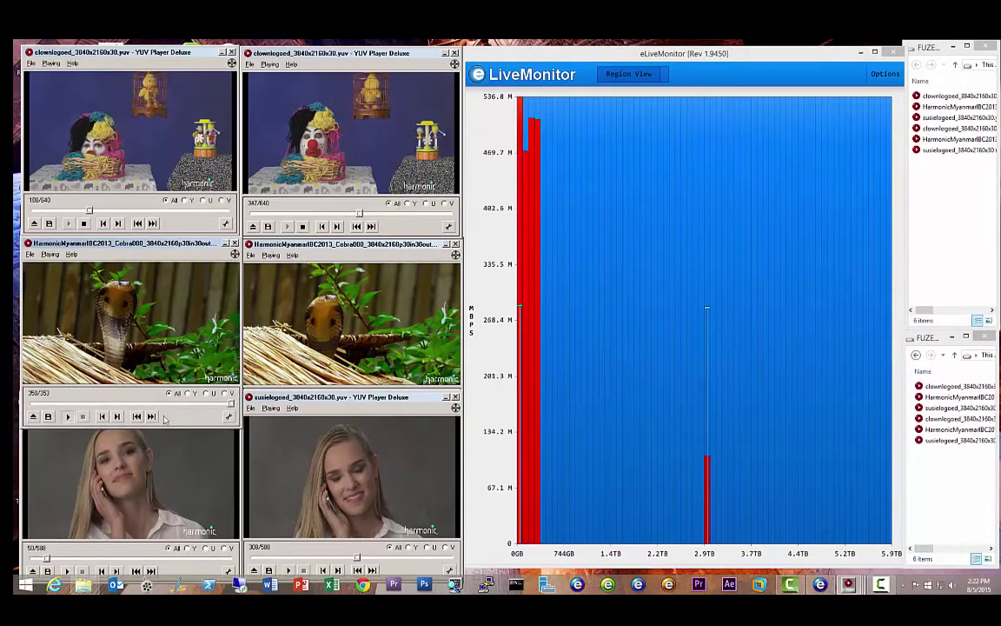
left_click(287, 419)
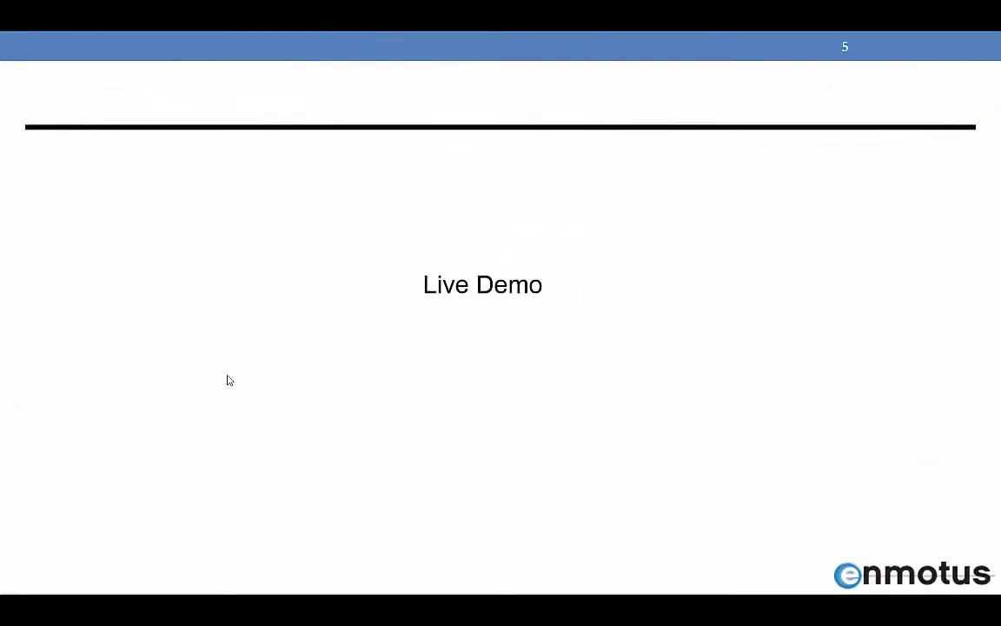
key("Right")
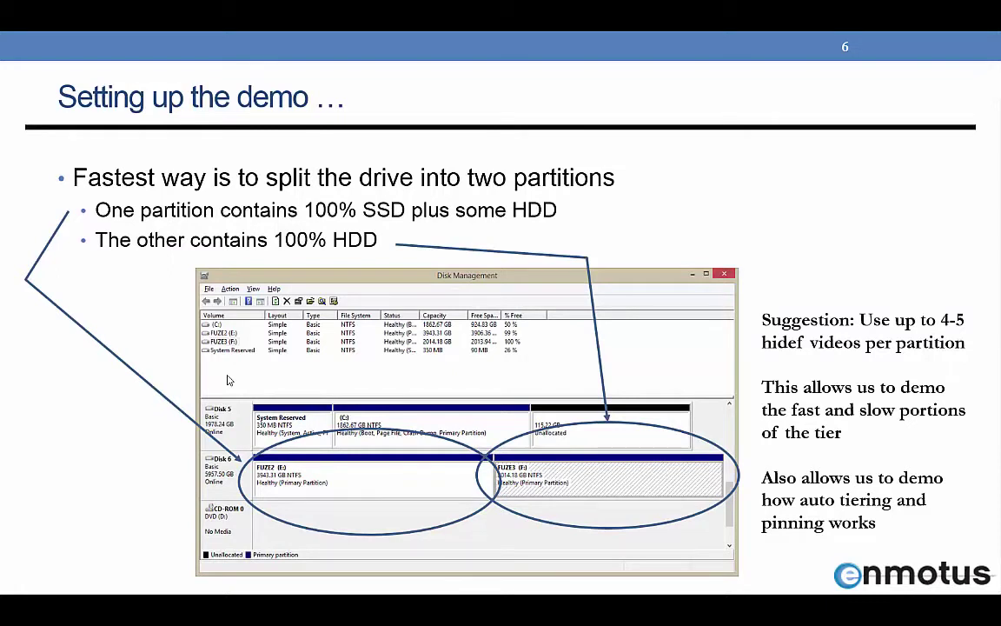
left_click(228, 380)
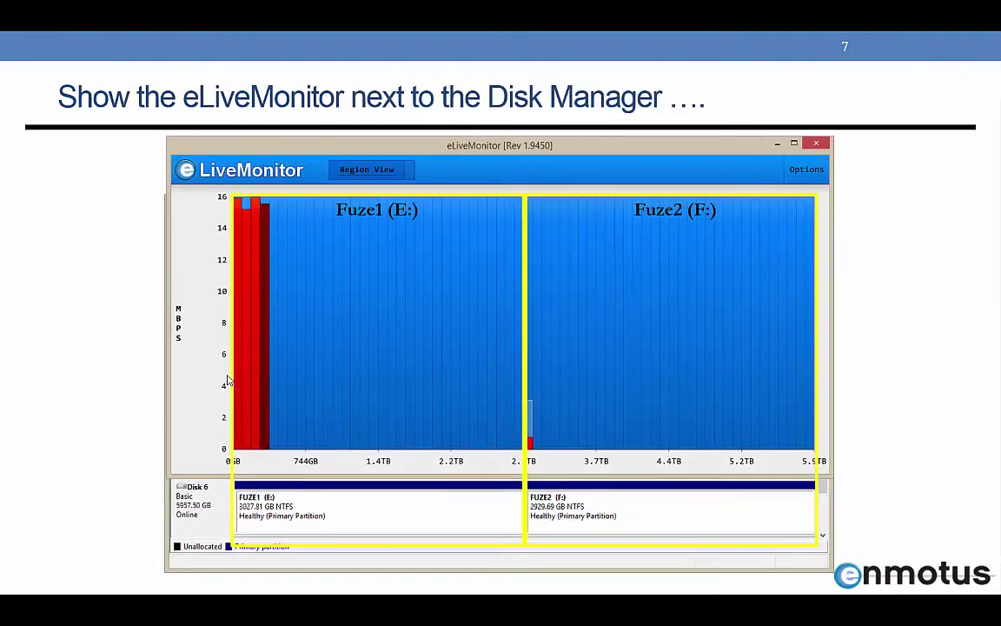
left_click(228, 379)
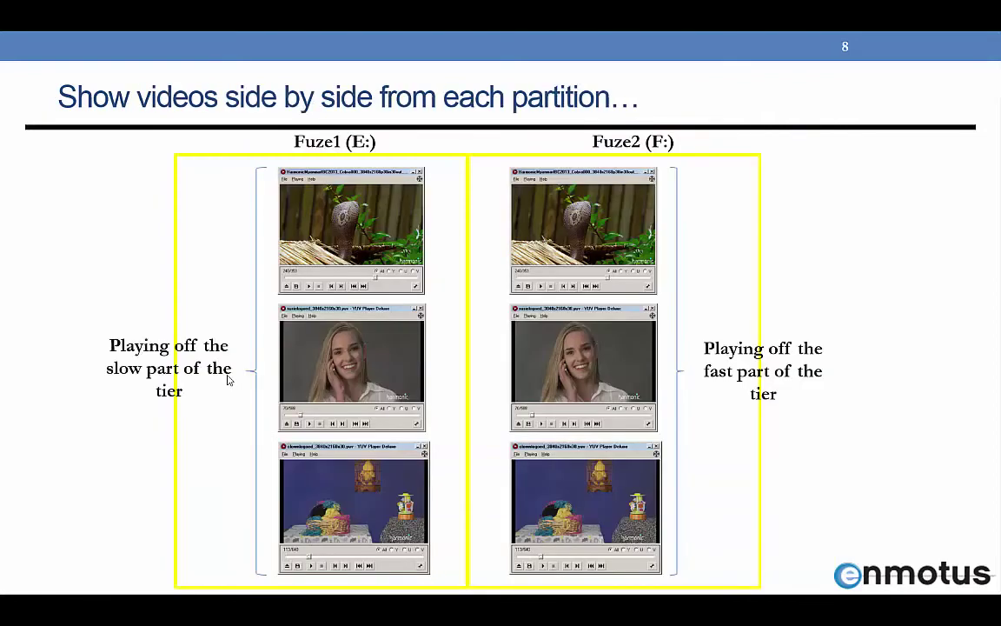